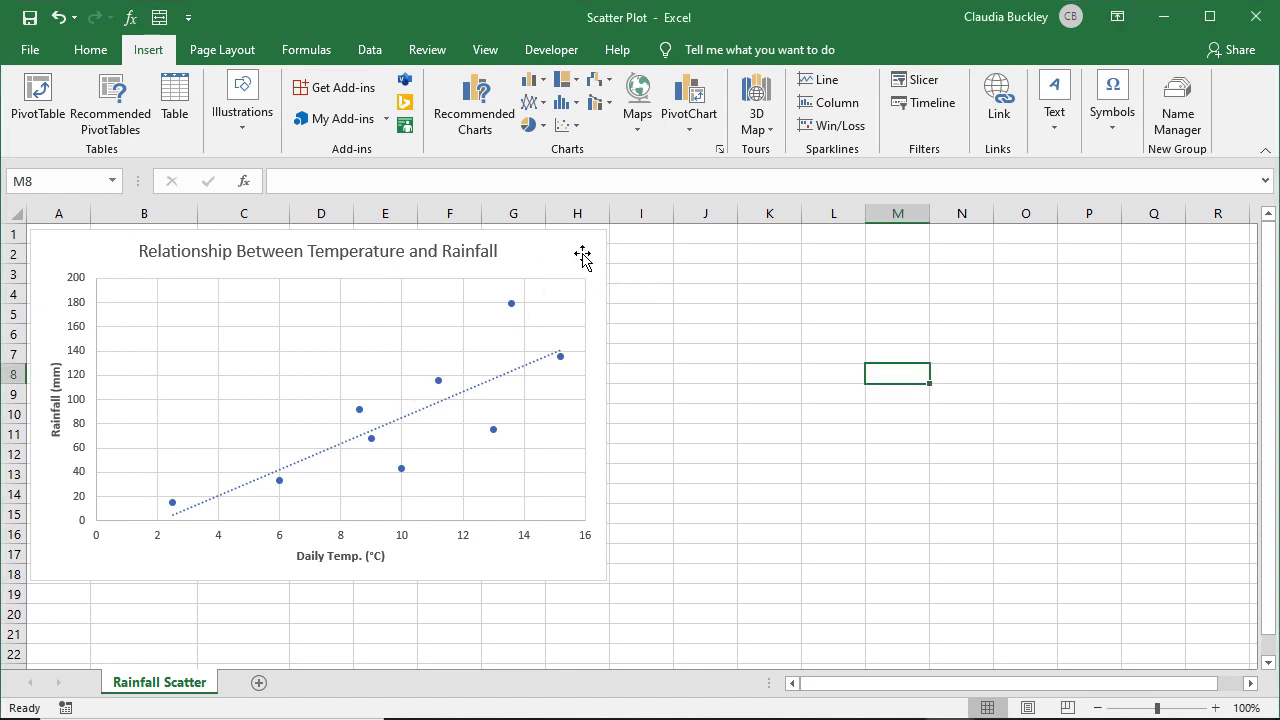
# Step: Delete the existing temperature and rainfall scatter chart that covers the worksheet data
pyautogui.moveTo(580, 257); pyautogui.dragTo(891, 259)
pyautogui.press('Delete')
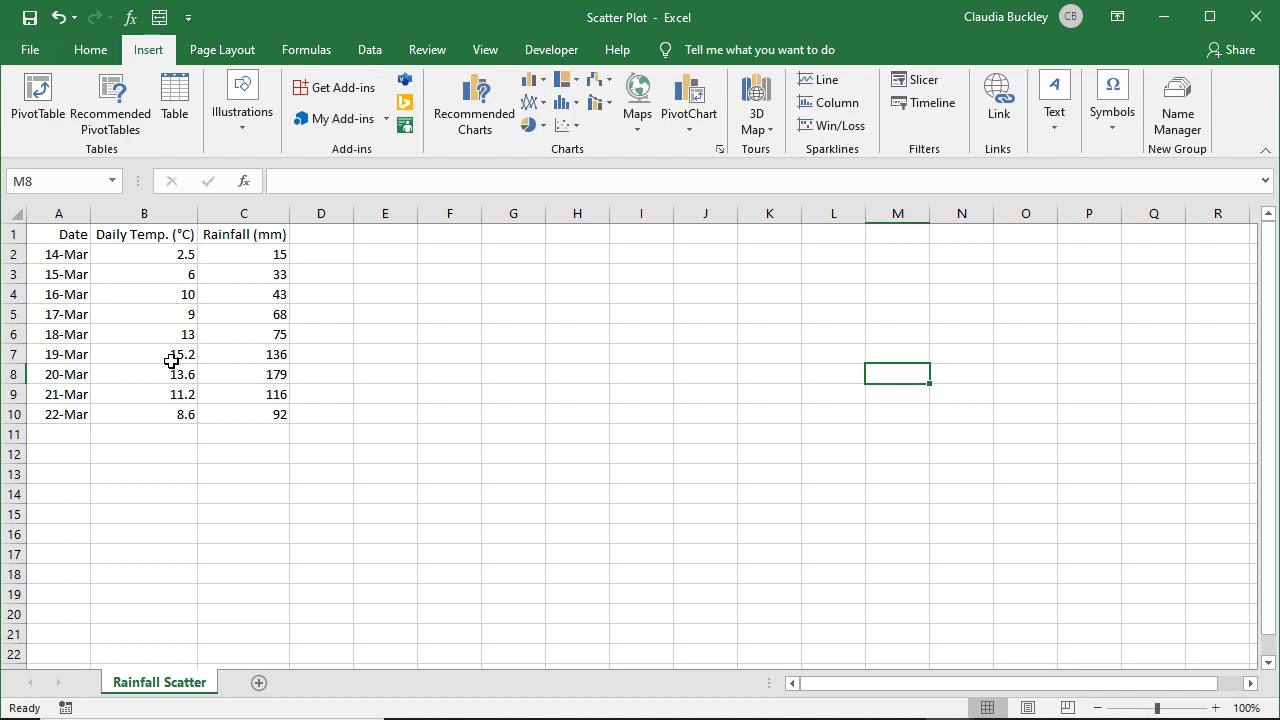
# Step: Review the Daily Temp. (°C) data in B1:B10 and the Rainfall (mm) data in C1:C10
pyautogui.click(165, 254)
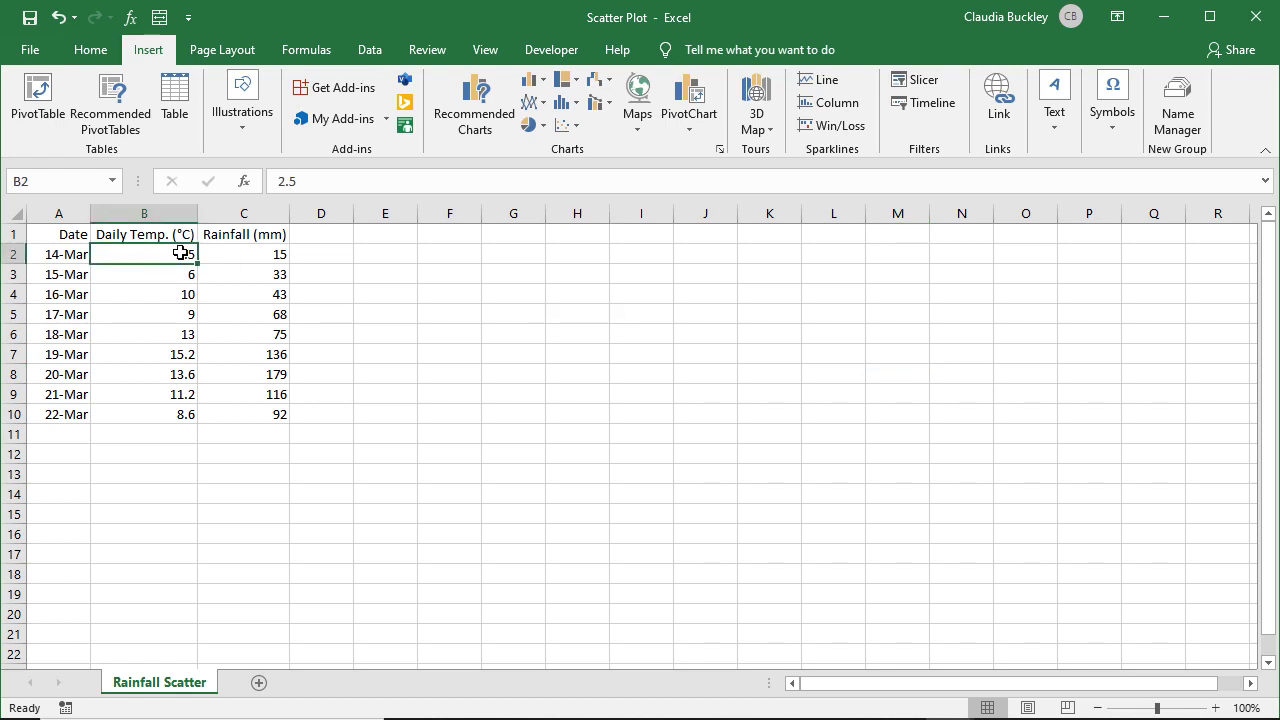
pyautogui.click(234, 251)
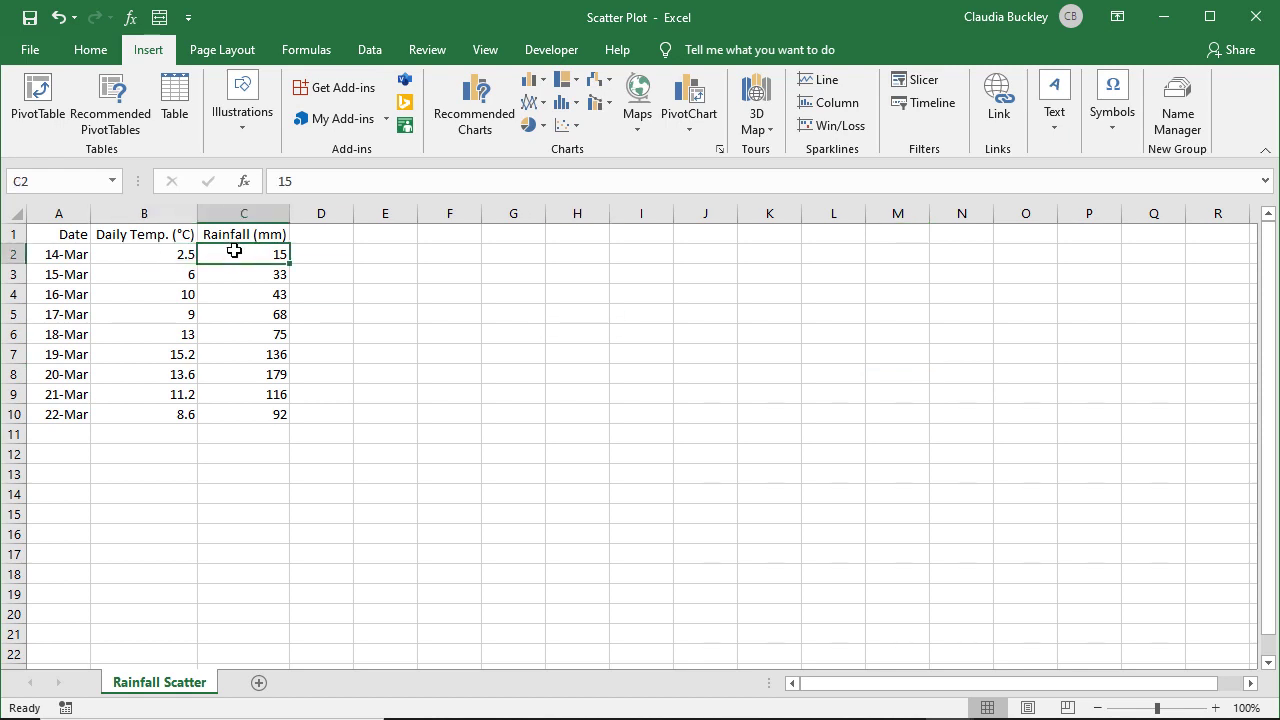
pyautogui.click(161, 237)
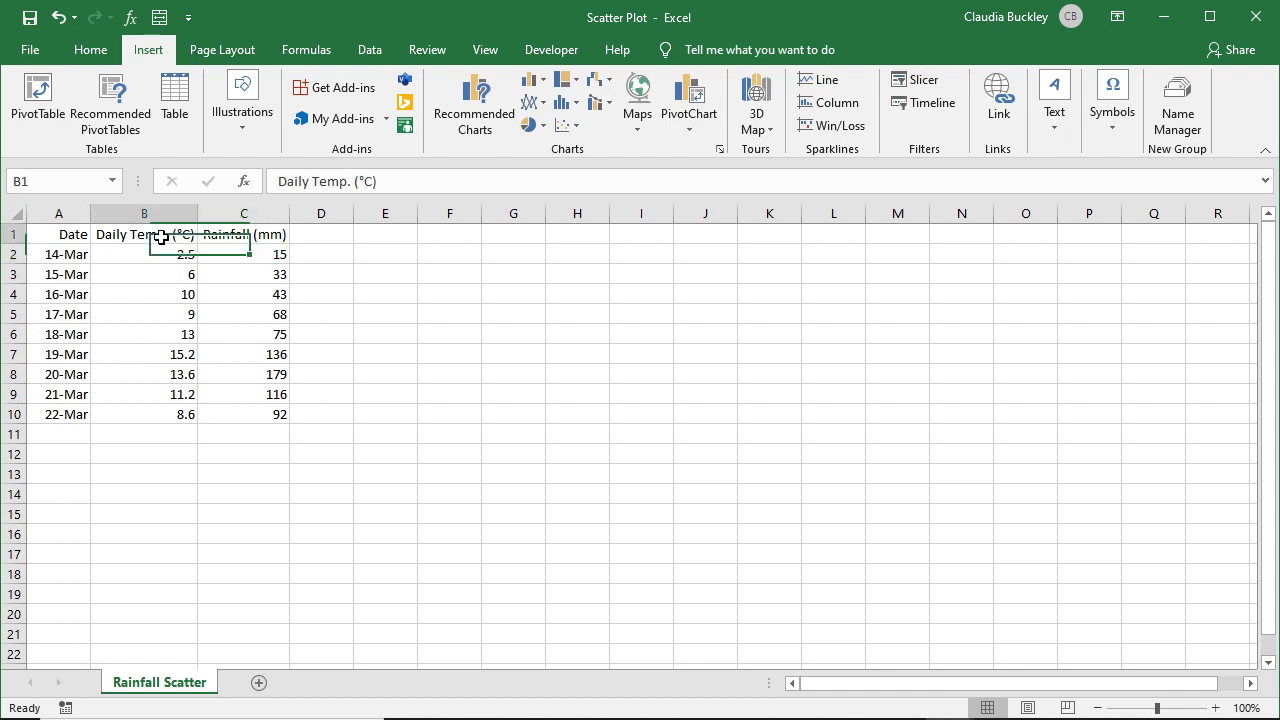
pyautogui.moveTo(161, 237); pyautogui.dragTo(186, 418)
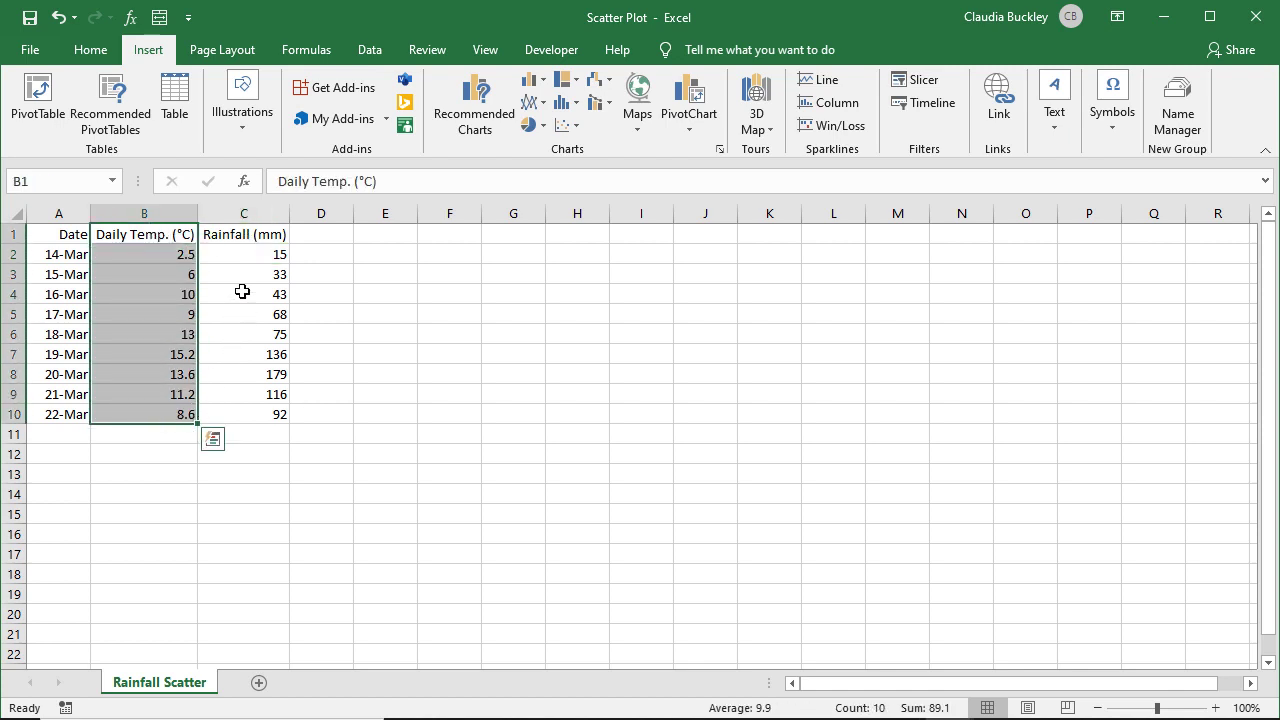
pyautogui.click(259, 242)
pyautogui.moveTo(259, 242); pyautogui.dragTo(257, 412)
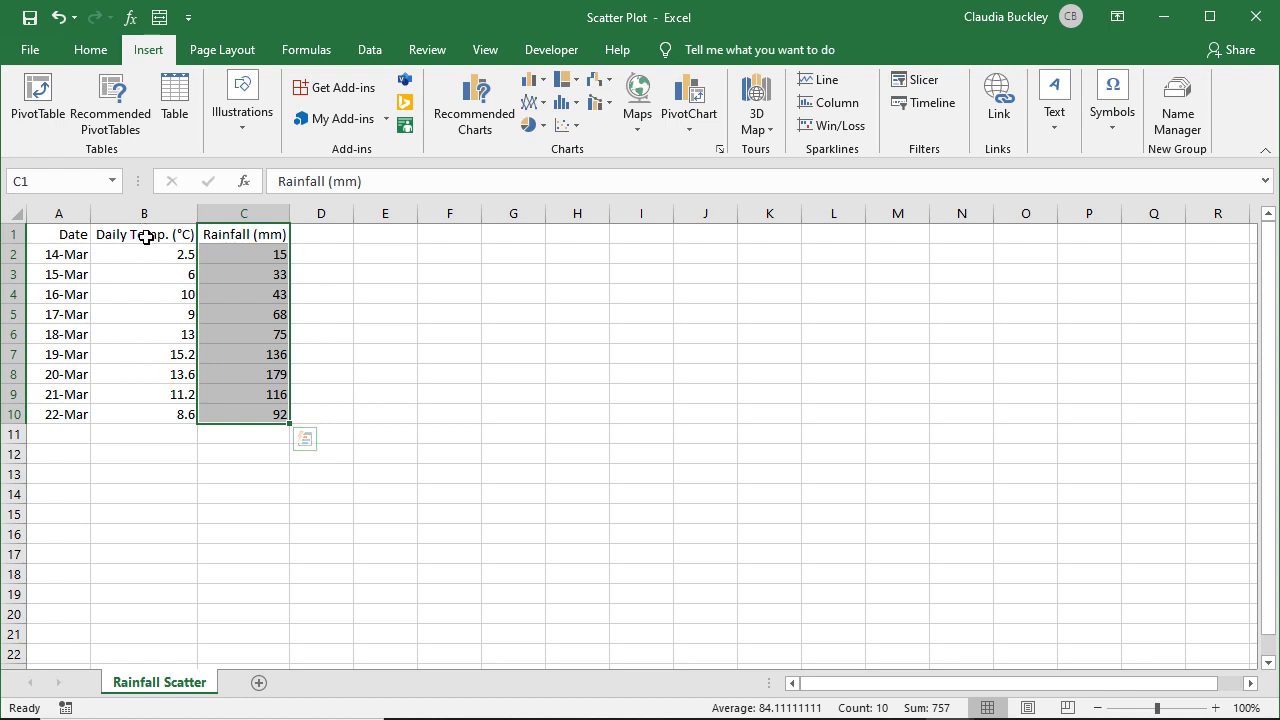
# Step: Insert a markers-only scatter chart from B1:C10 and position it directly beside the data table
pyautogui.moveTo(149, 240)
pyautogui.mouseDown()
pyautogui.moveTo(174, 413)
pyautogui.moveTo(241, 407)
pyautogui.mouseUp()
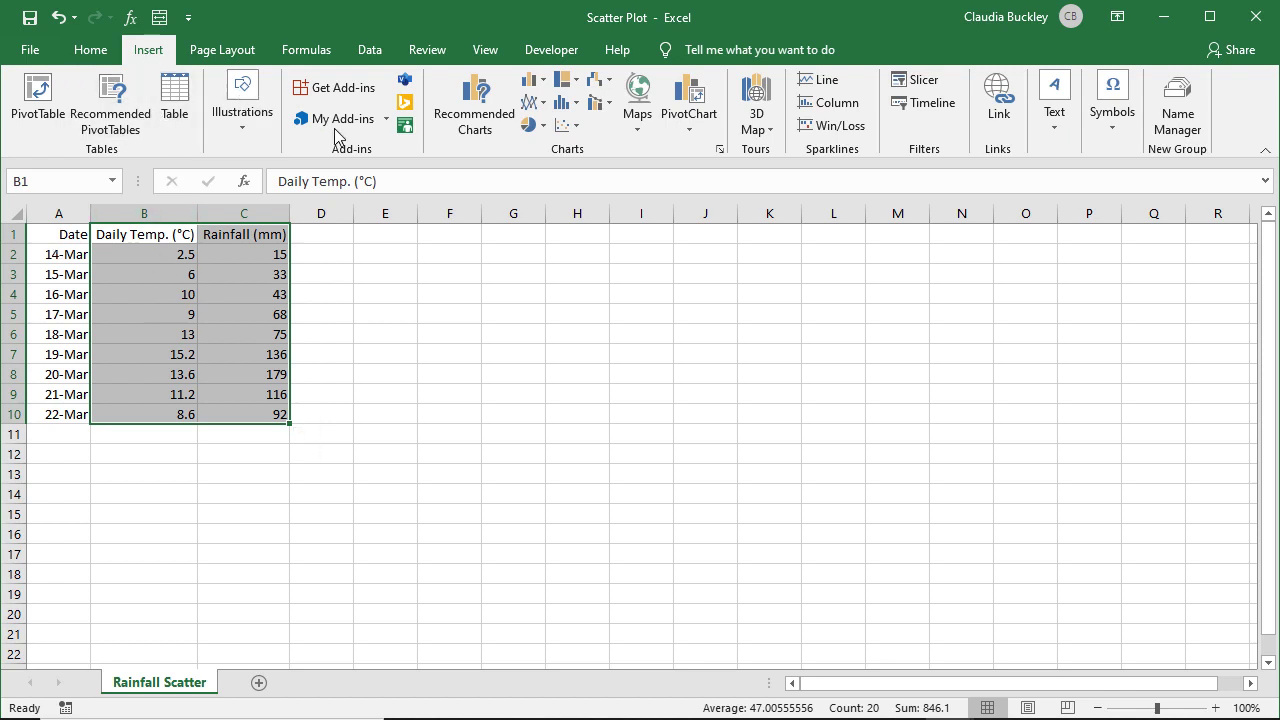
pyautogui.click(569, 126)
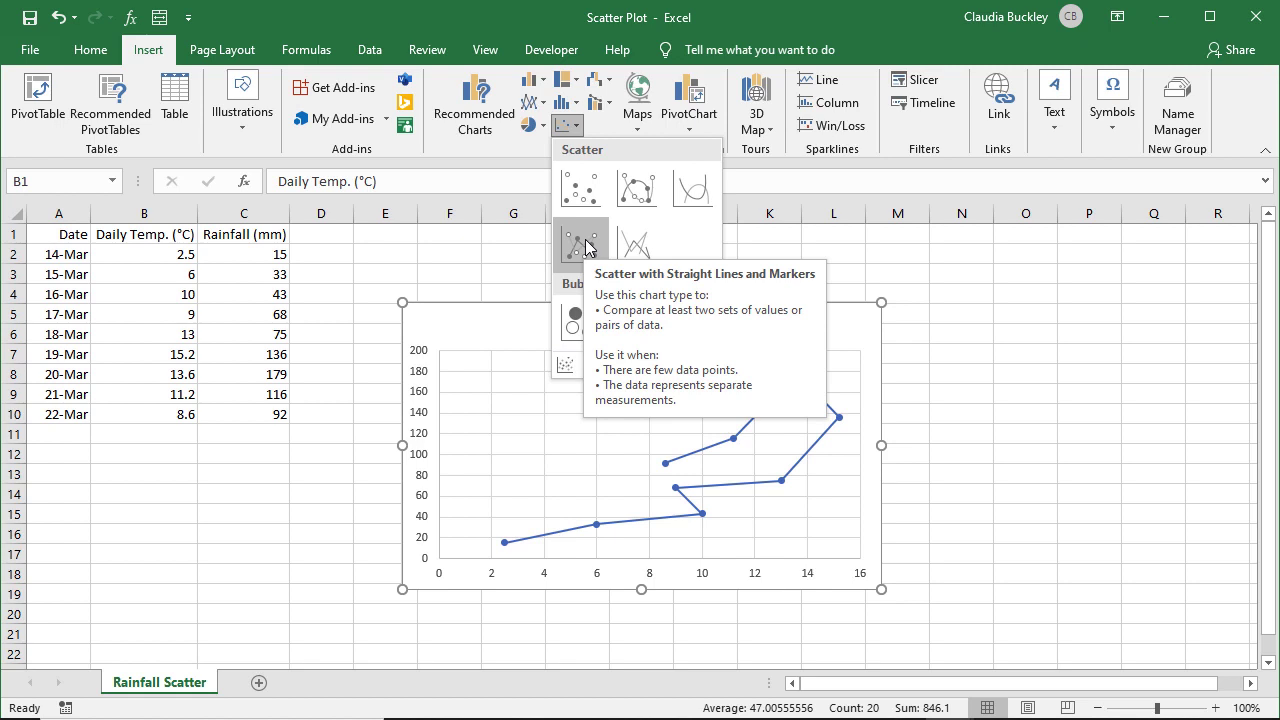
pyautogui.click(600, 181)
pyautogui.moveTo(515, 329)
pyautogui.mouseDown()
pyautogui.moveTo(471, 291)
pyautogui.moveTo(400, 266)
pyautogui.moveTo(405, 251)
pyautogui.mouseUp()
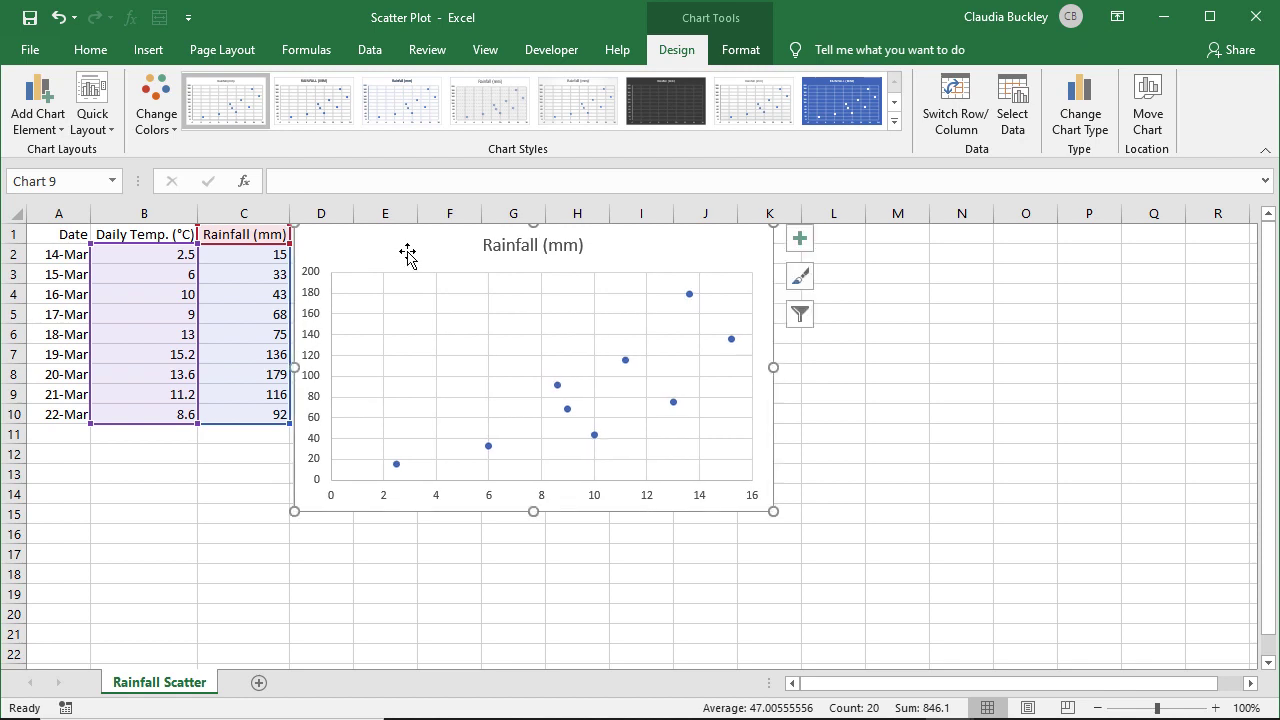
pyautogui.moveTo(407, 254); pyautogui.dragTo(408, 263)
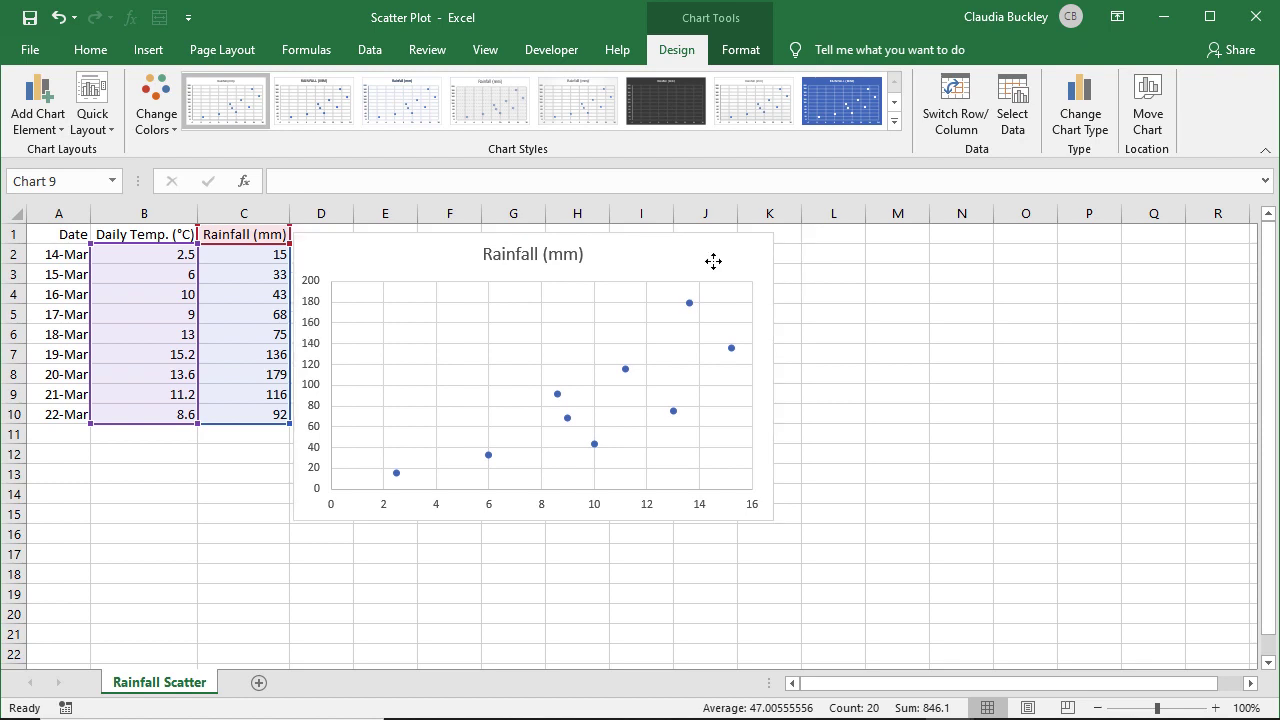
# Step: Add axis titles to the scatter chart and link the vertical axis title to cell C1
pyautogui.click(799, 248)
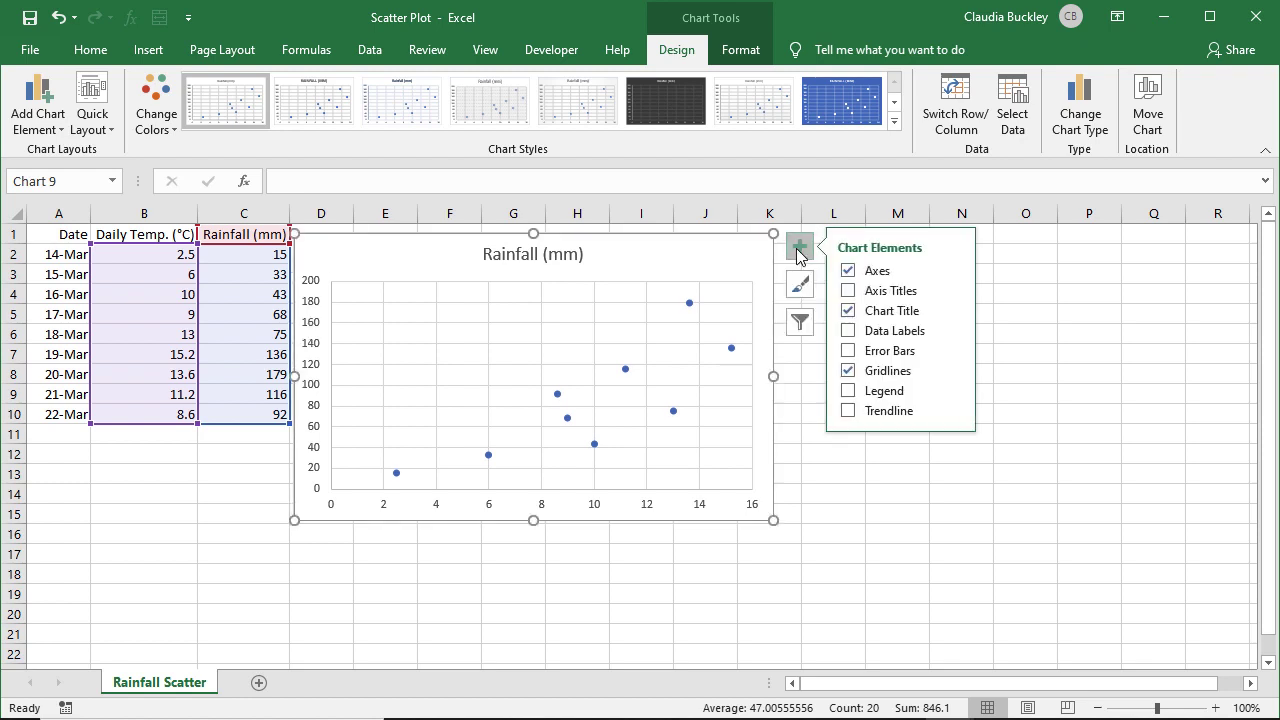
pyautogui.click(848, 291)
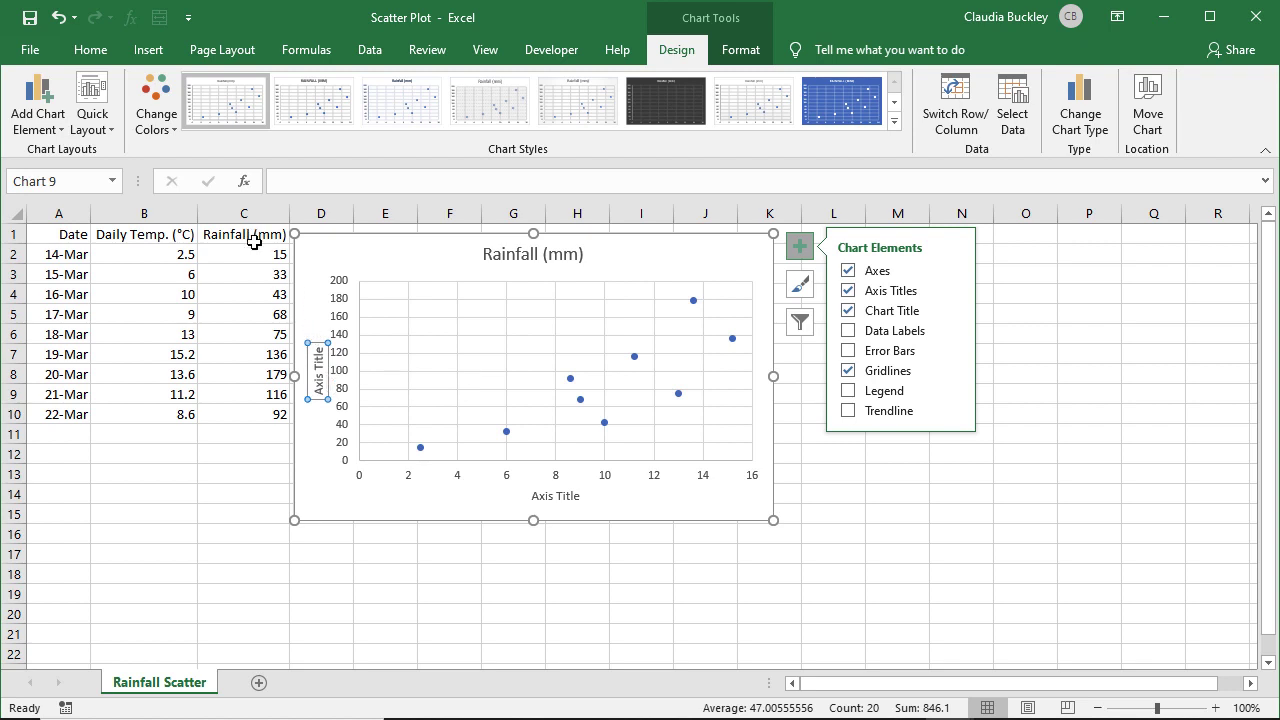
pyautogui.write('=')
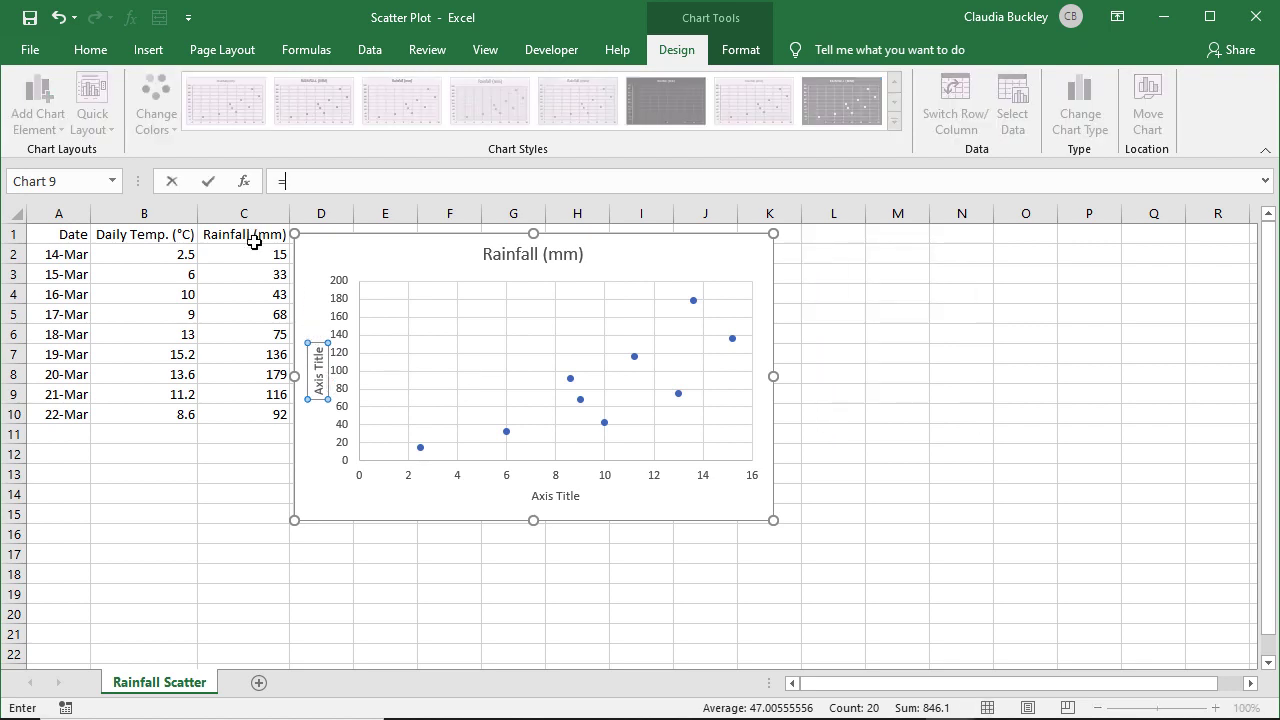
pyautogui.click(255, 241)
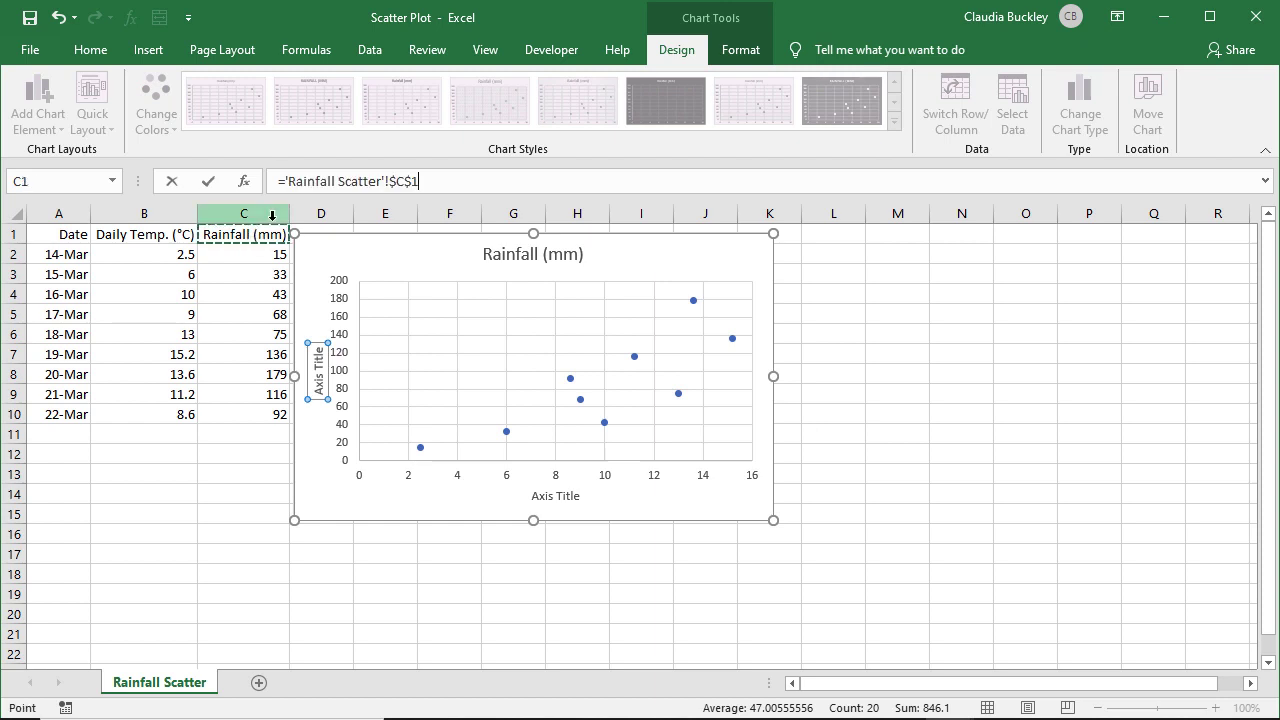
pyautogui.press('Return')
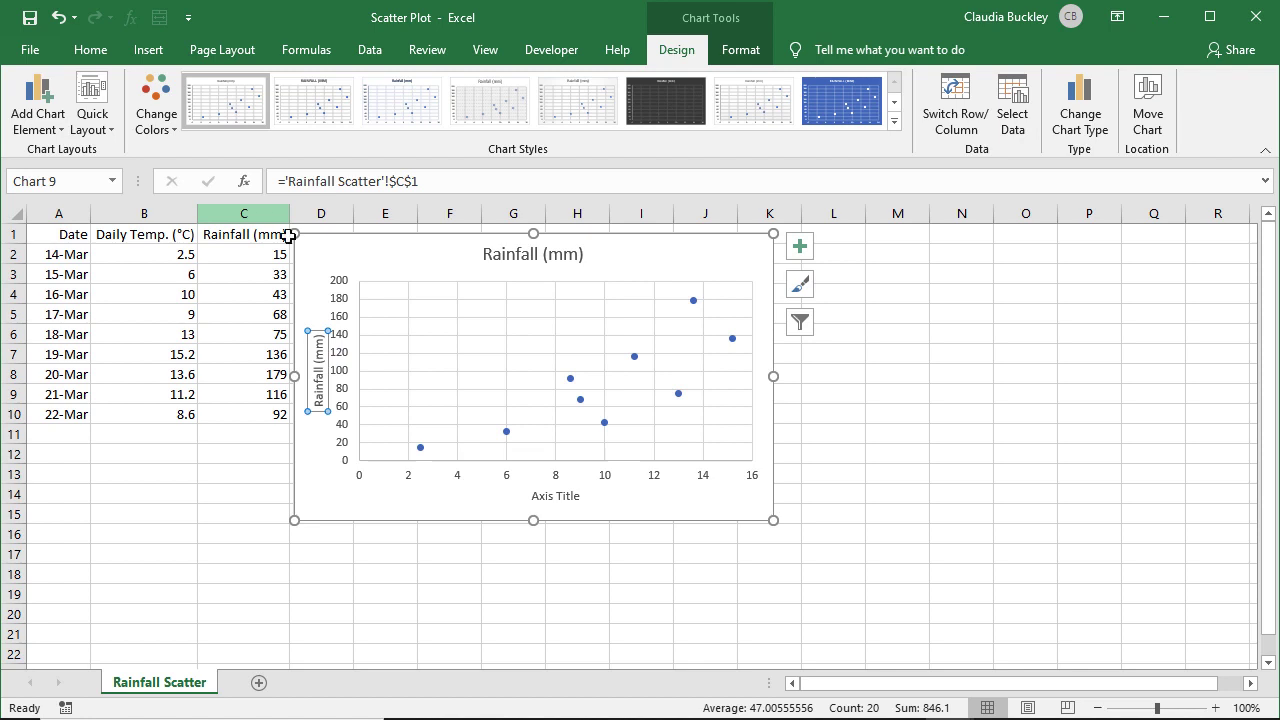
# Step: Link the horizontal axis title to cell B1 and make both axis titles bold
pyautogui.click(547, 497)
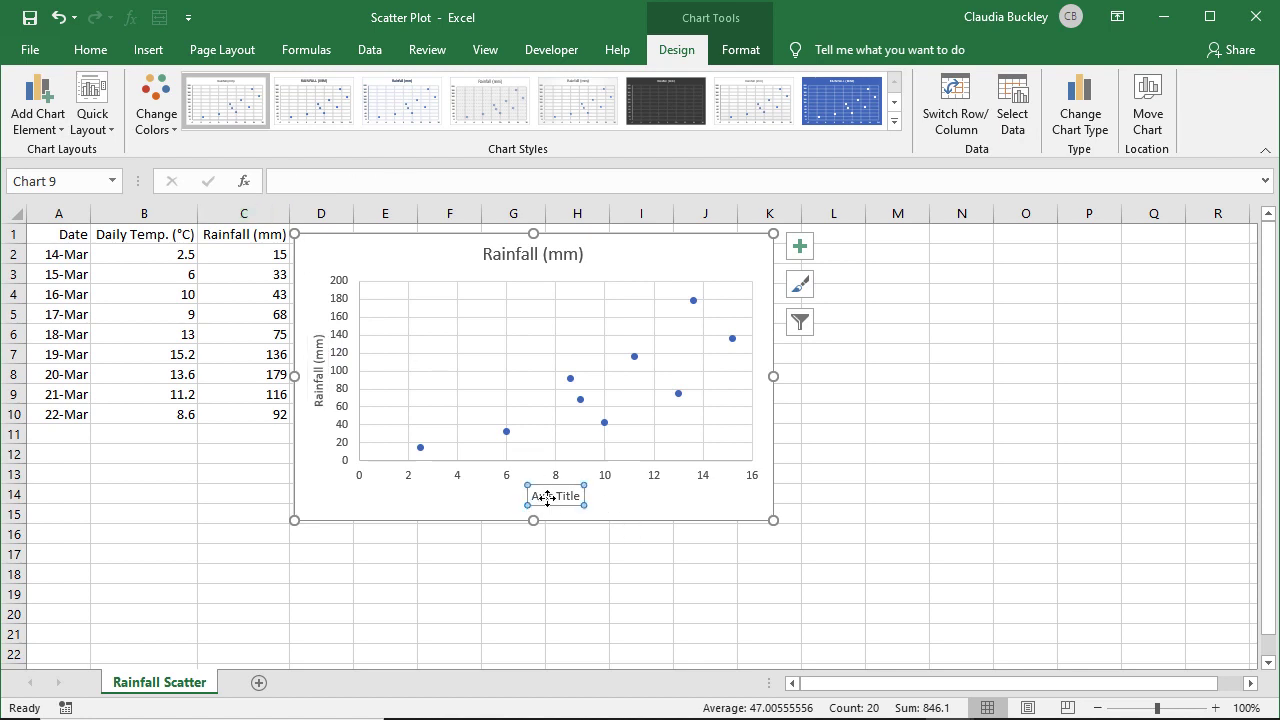
pyautogui.write('=')
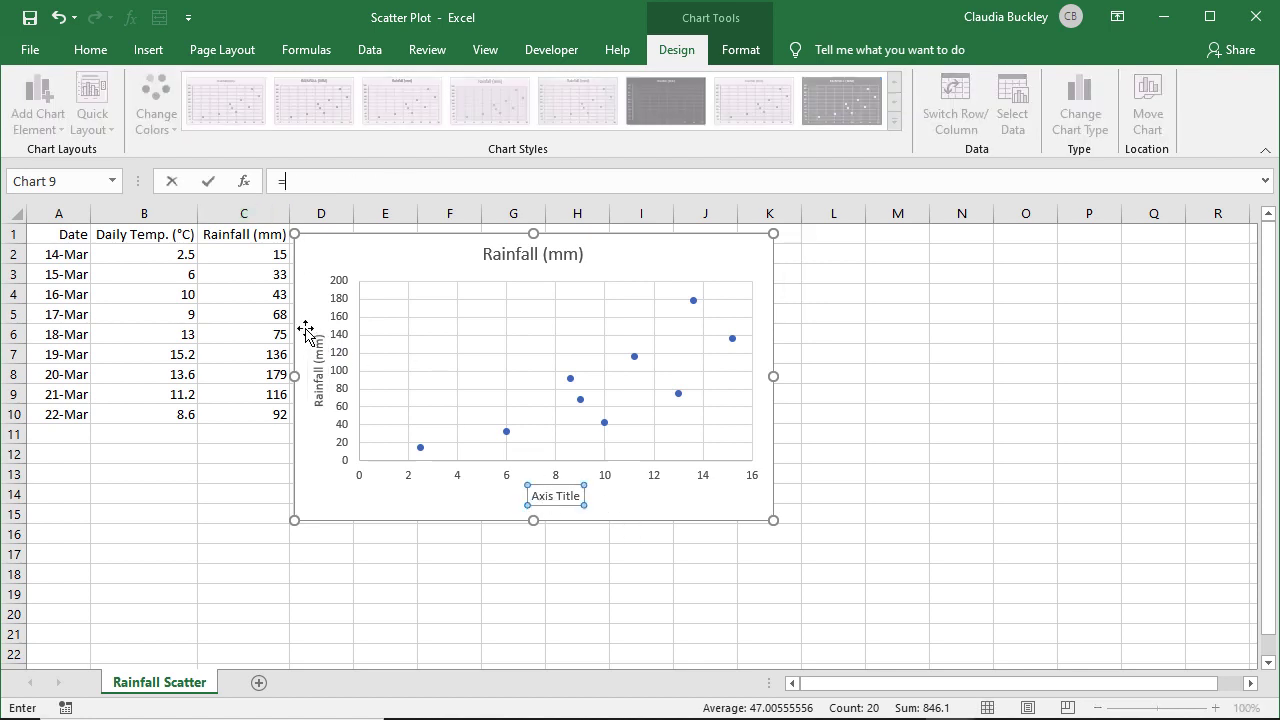
pyautogui.click(160, 234)
pyautogui.press('Return')
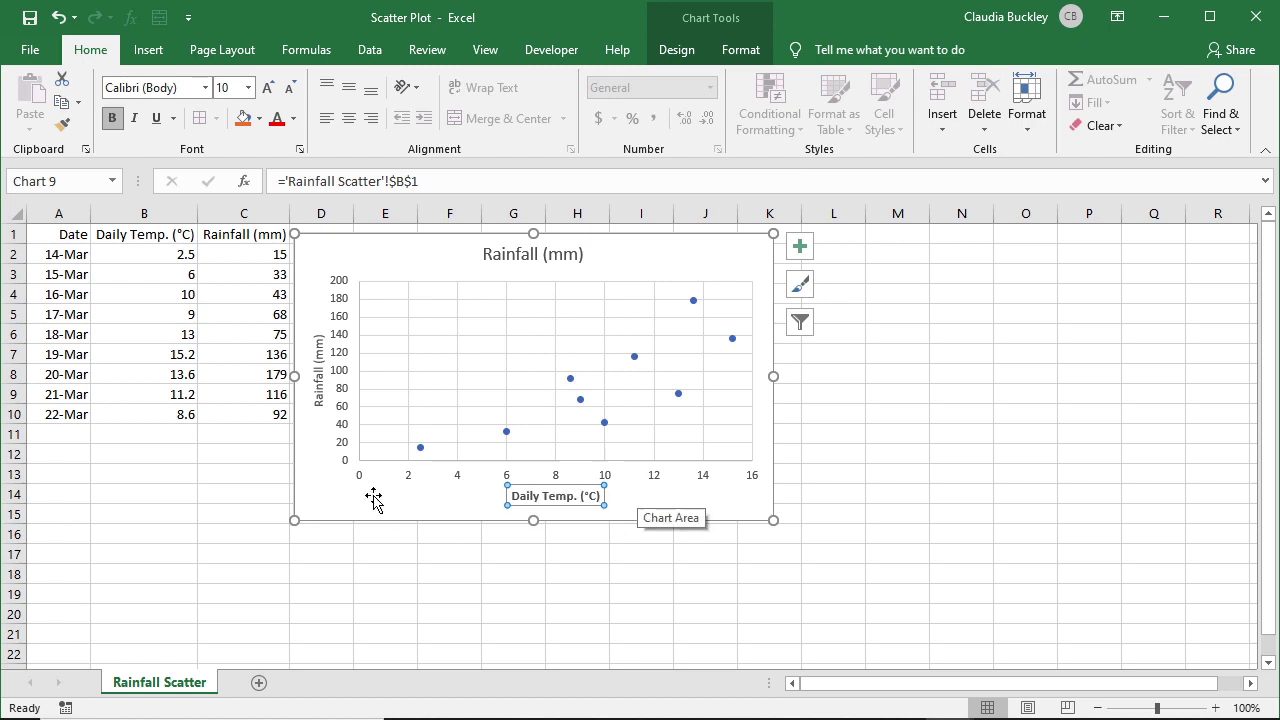
pyautogui.click(320, 368)
pyautogui.hotkey('ctrl', 'b')
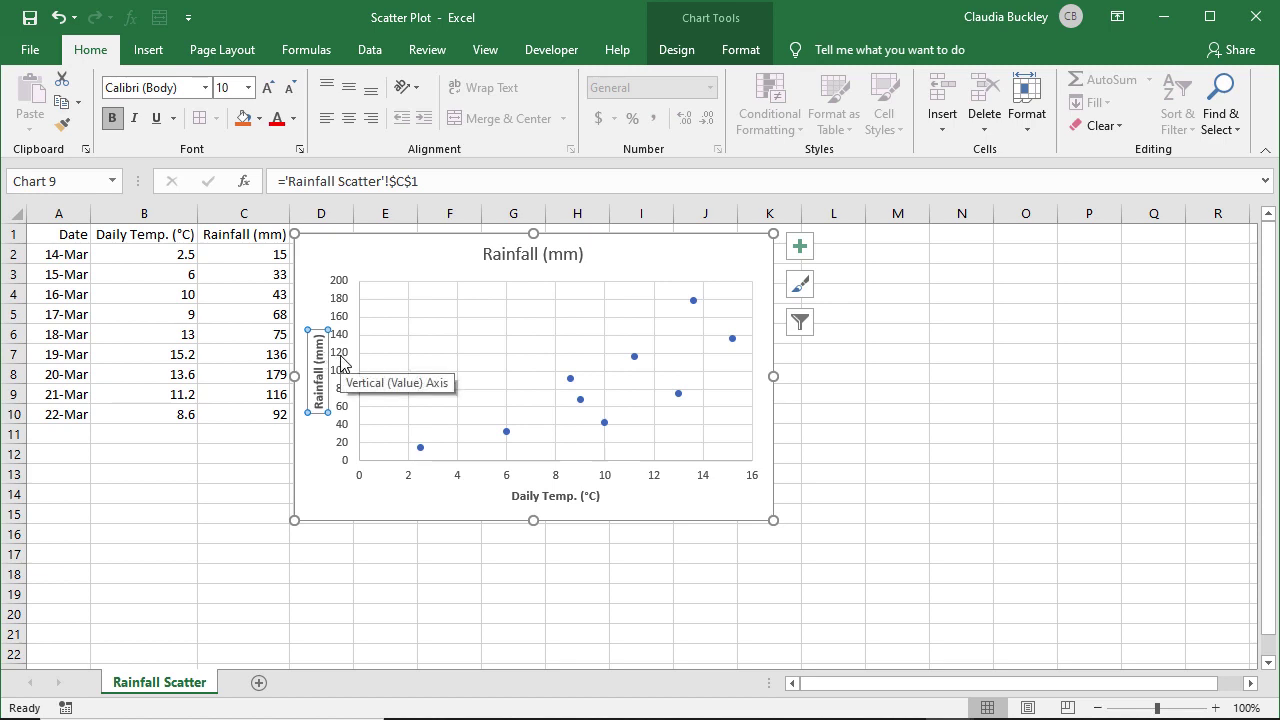
# Step: Change the chart title to "Relationship Between Temperature and Rainfall"
pyautogui.click(518, 254)
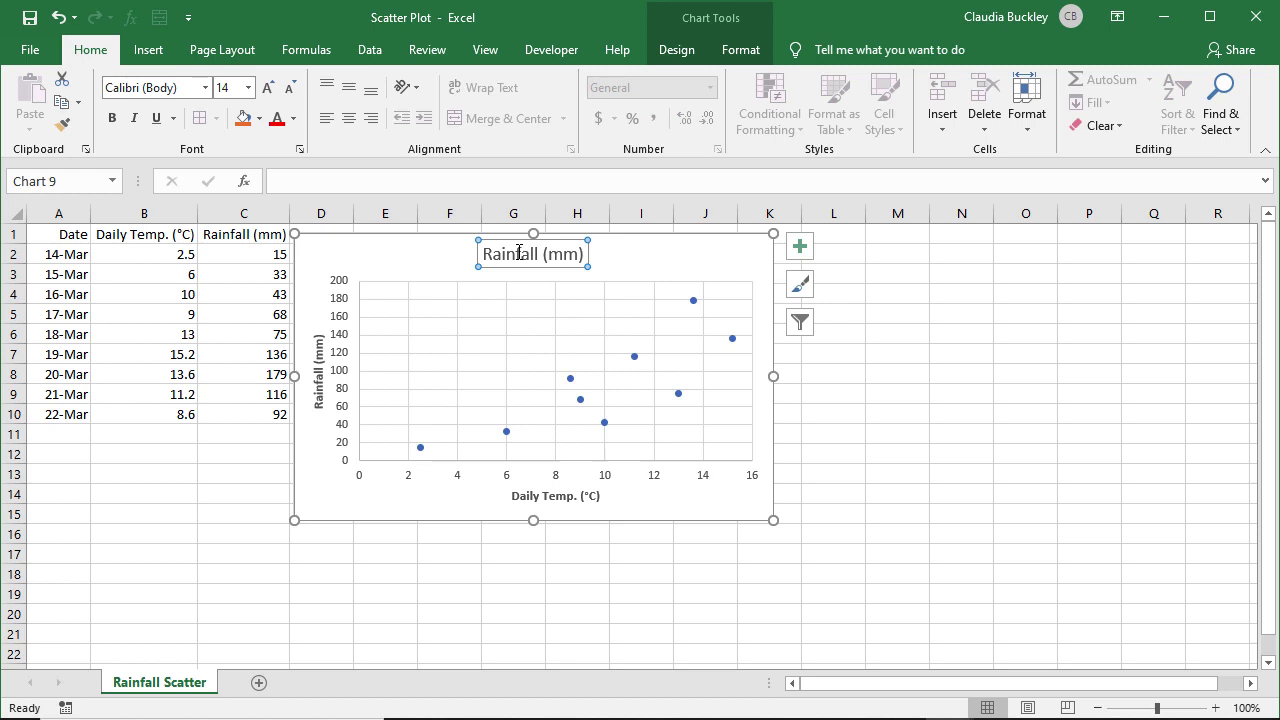
pyautogui.write('Re')
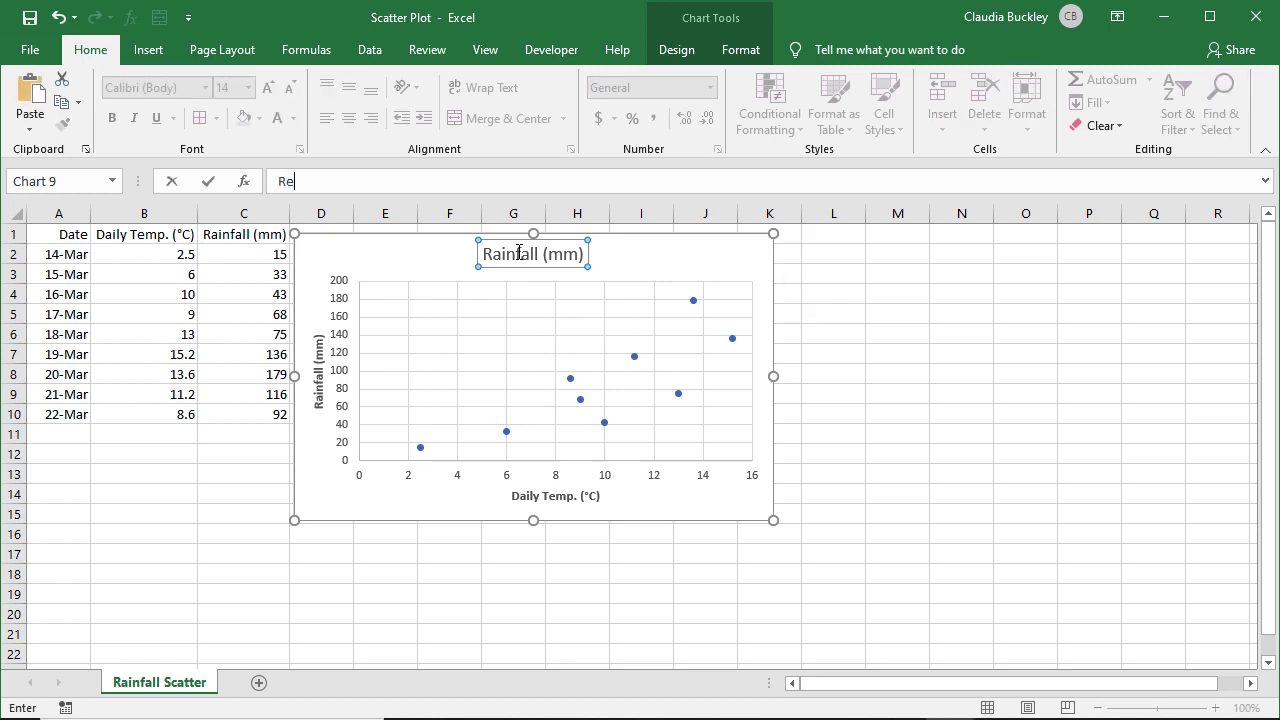
pyautogui.write('lationship Between ')
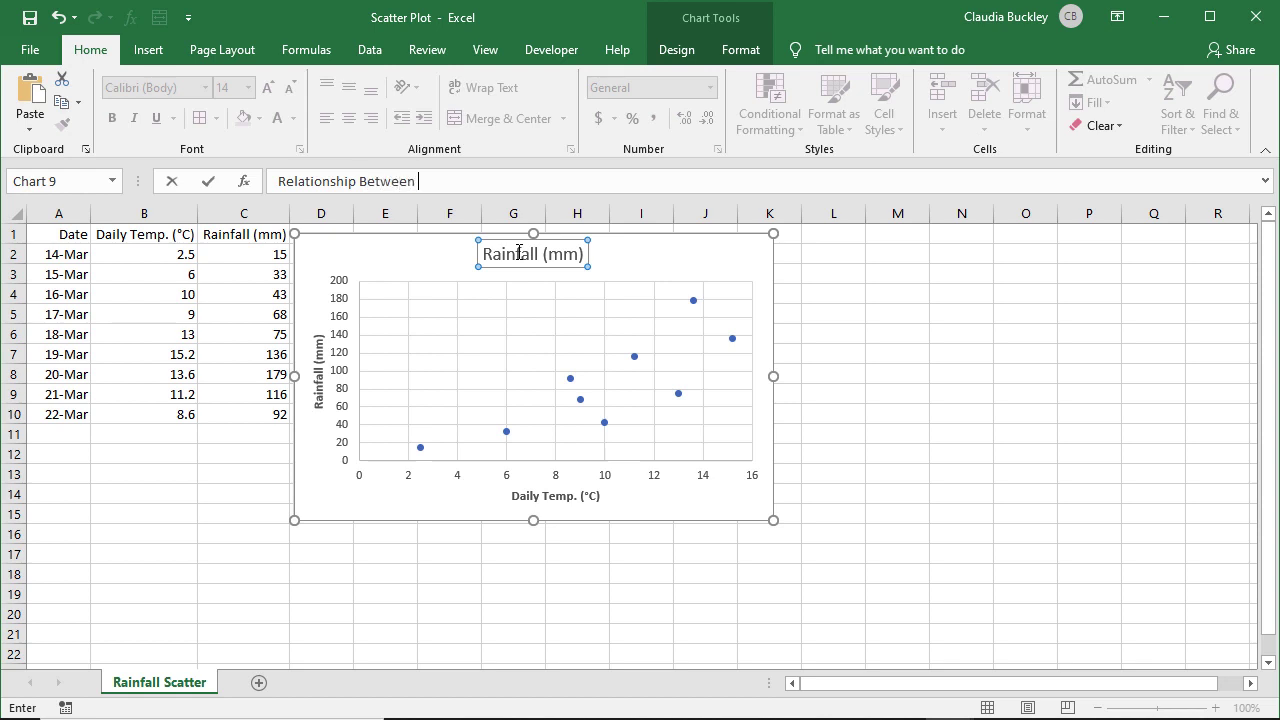
pyautogui.write('Temperature and Rainfall')
pyautogui.press('Return')
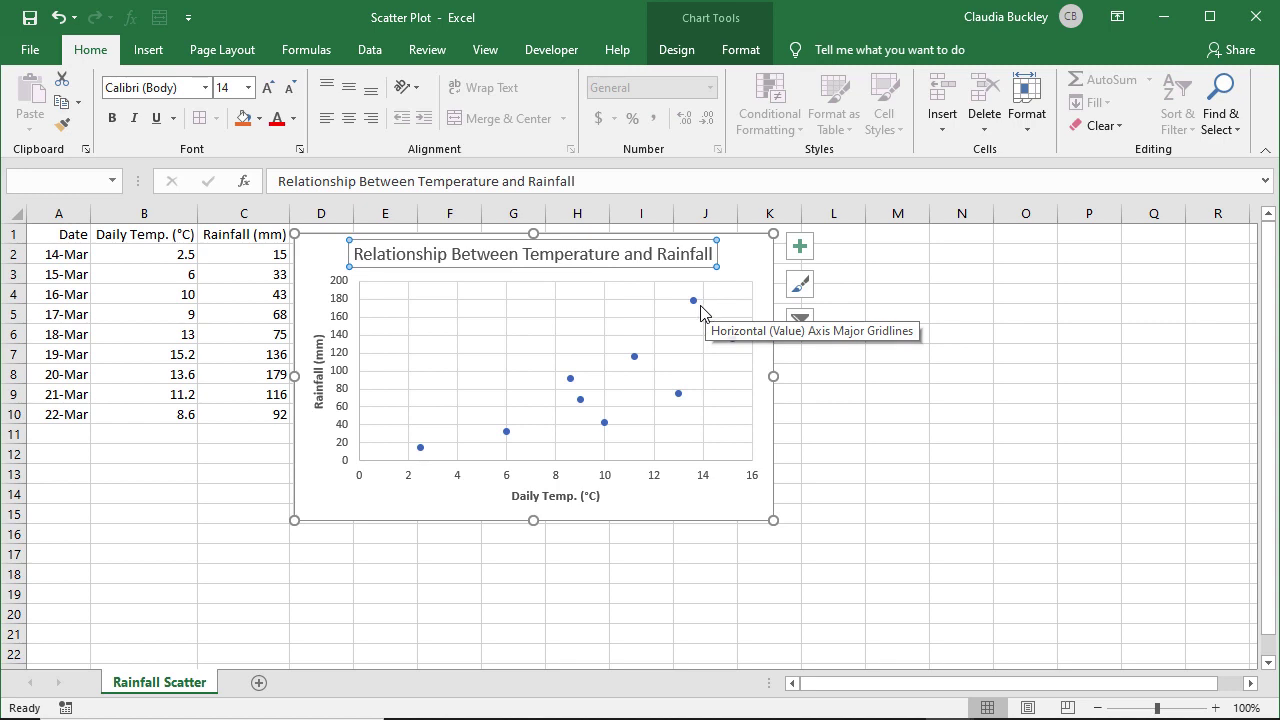
# Step: Add a trendline to the temperature and rainfall scatter chart
pyautogui.moveTo(576, 412)
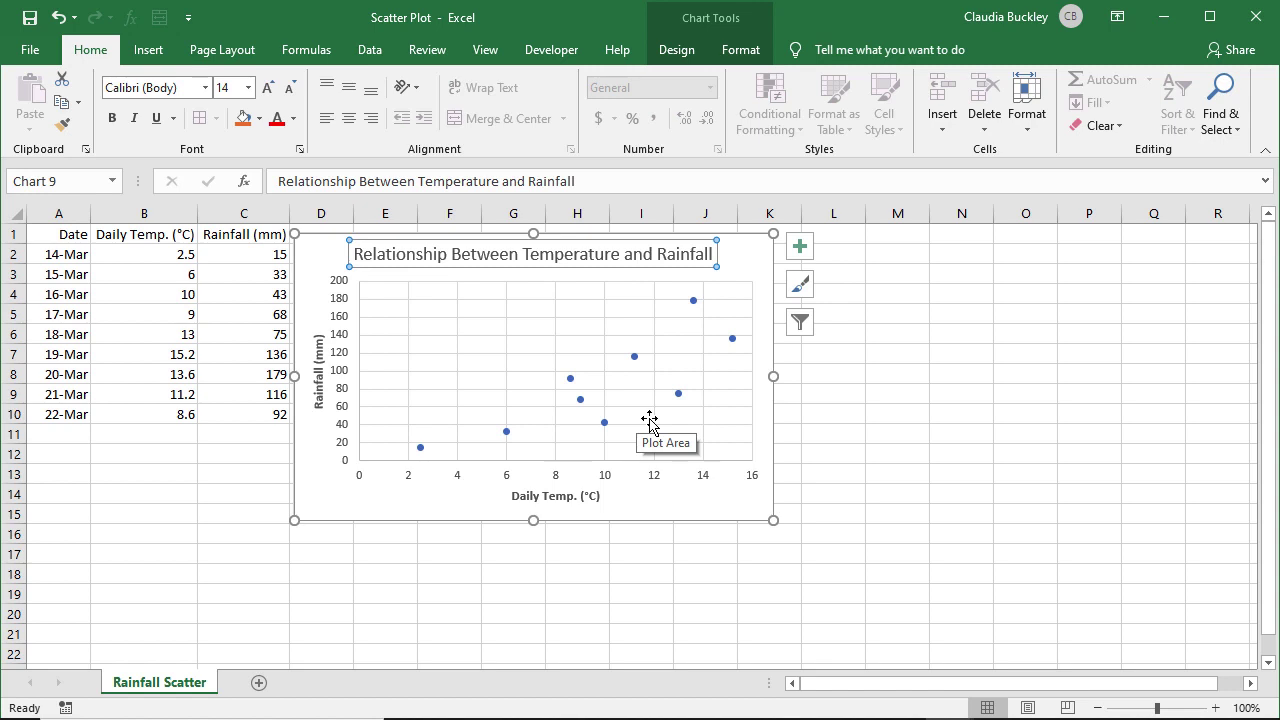
pyautogui.click(802, 249)
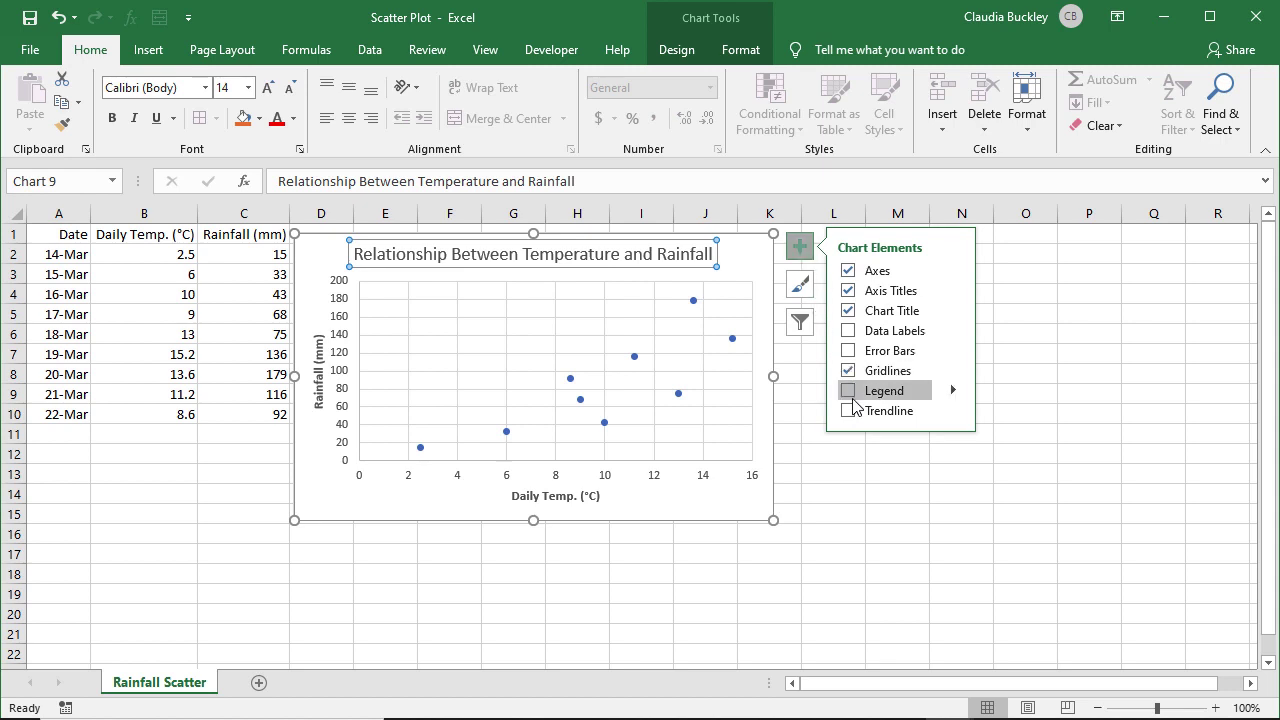
pyautogui.click(850, 410)
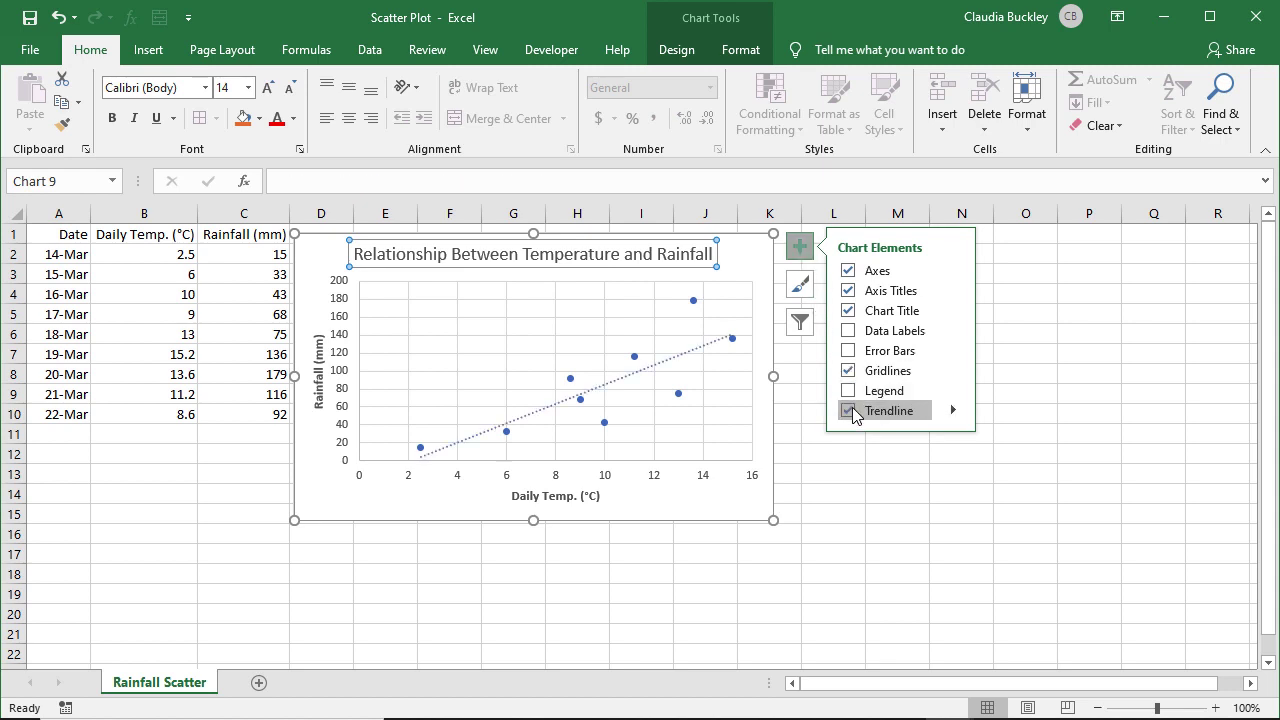
pyautogui.click(746, 493)
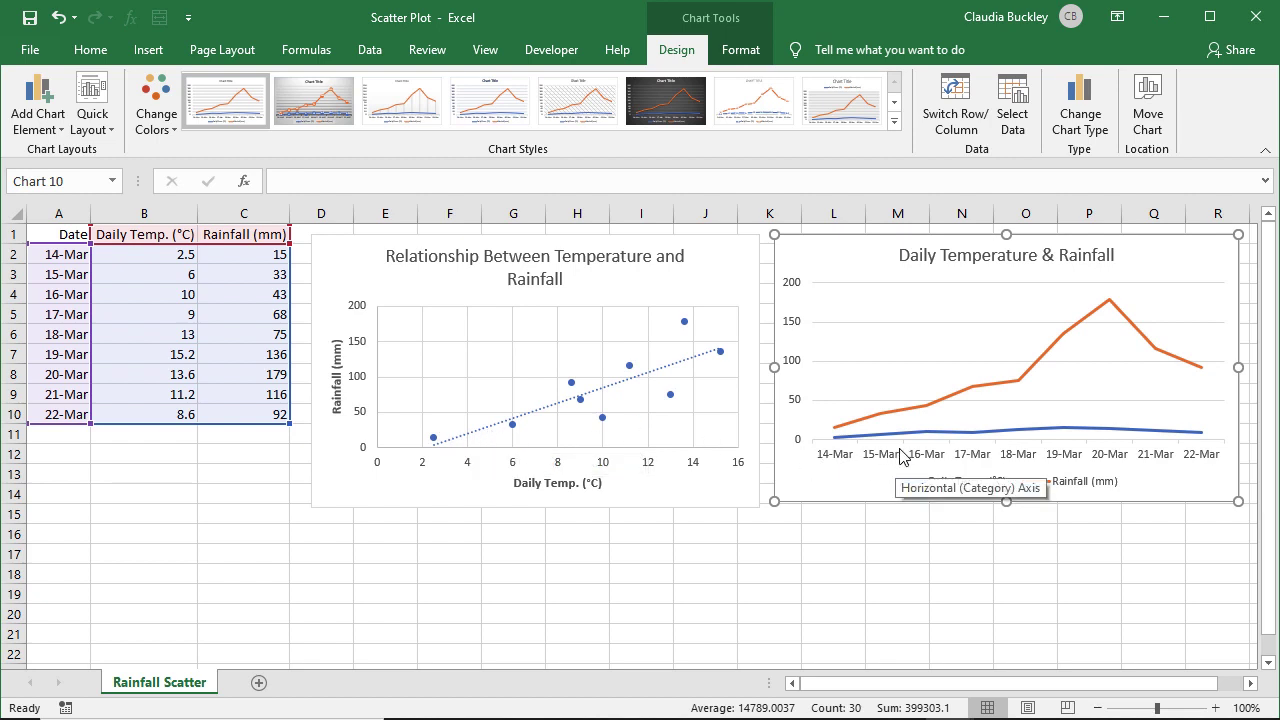
# Step: Insert a markers-only scatter chart from B1:C7 on the Hours Worked sheet and move it next to the tables
pyautogui.moveTo(914, 444)
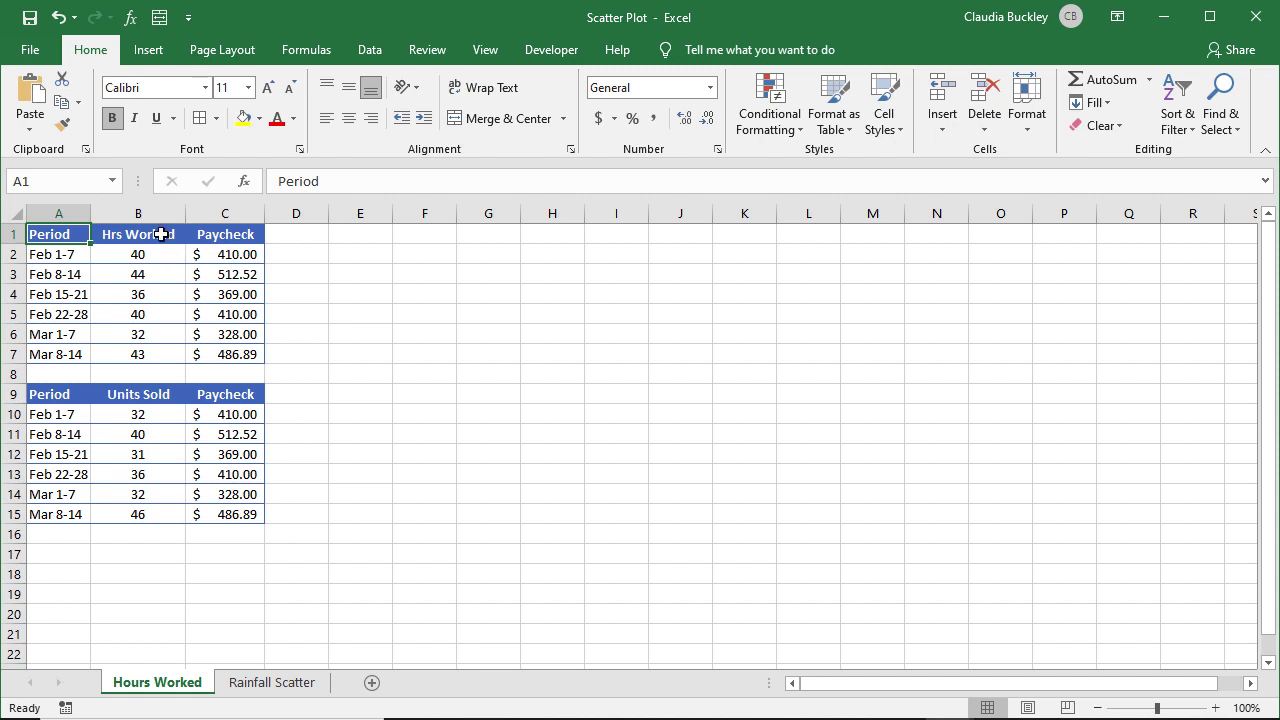
pyautogui.moveTo(163, 234); pyautogui.dragTo(222, 352)
pyautogui.click(160, 58)
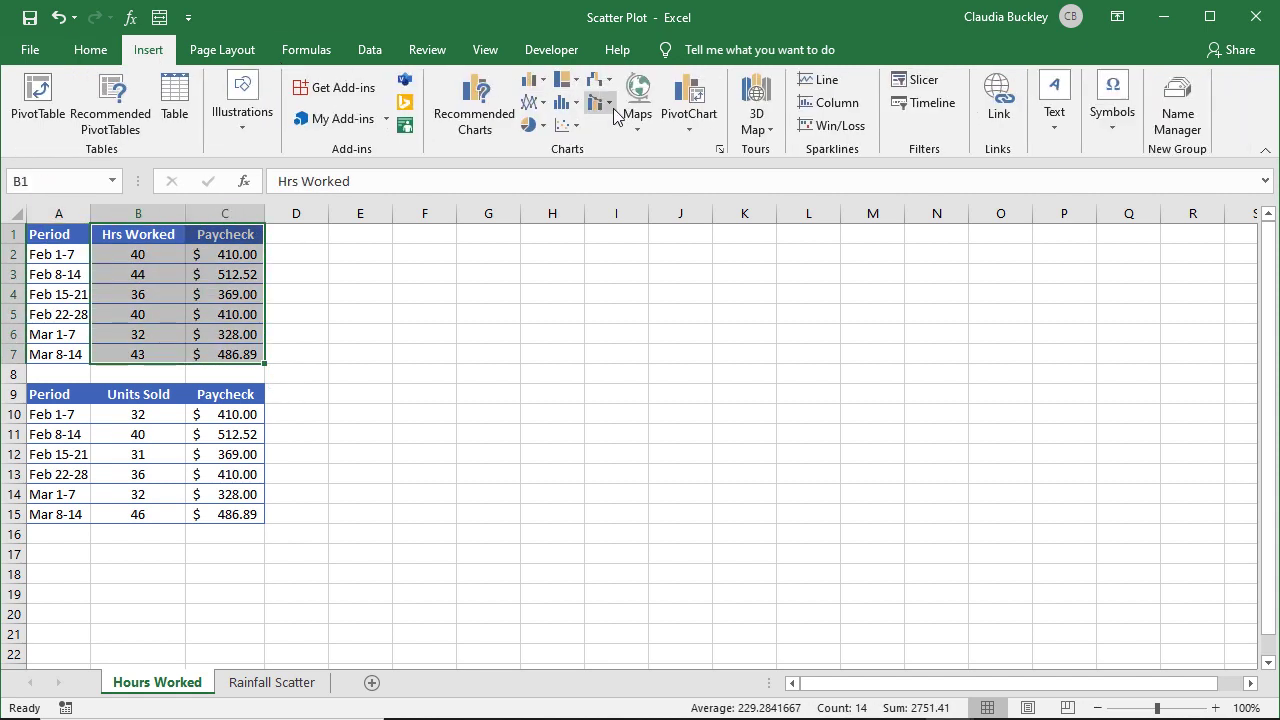
pyautogui.click(576, 124)
pyautogui.click(588, 183)
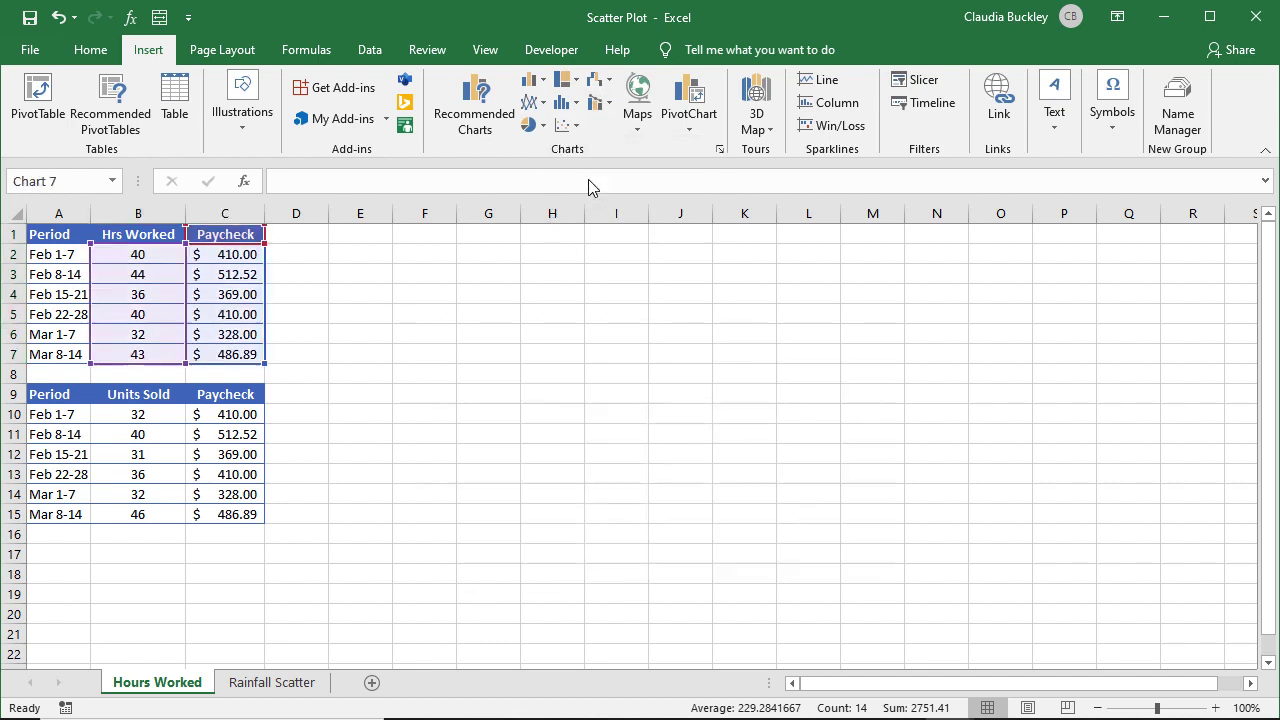
pyautogui.moveTo(566, 326); pyautogui.dragTo(477, 253)
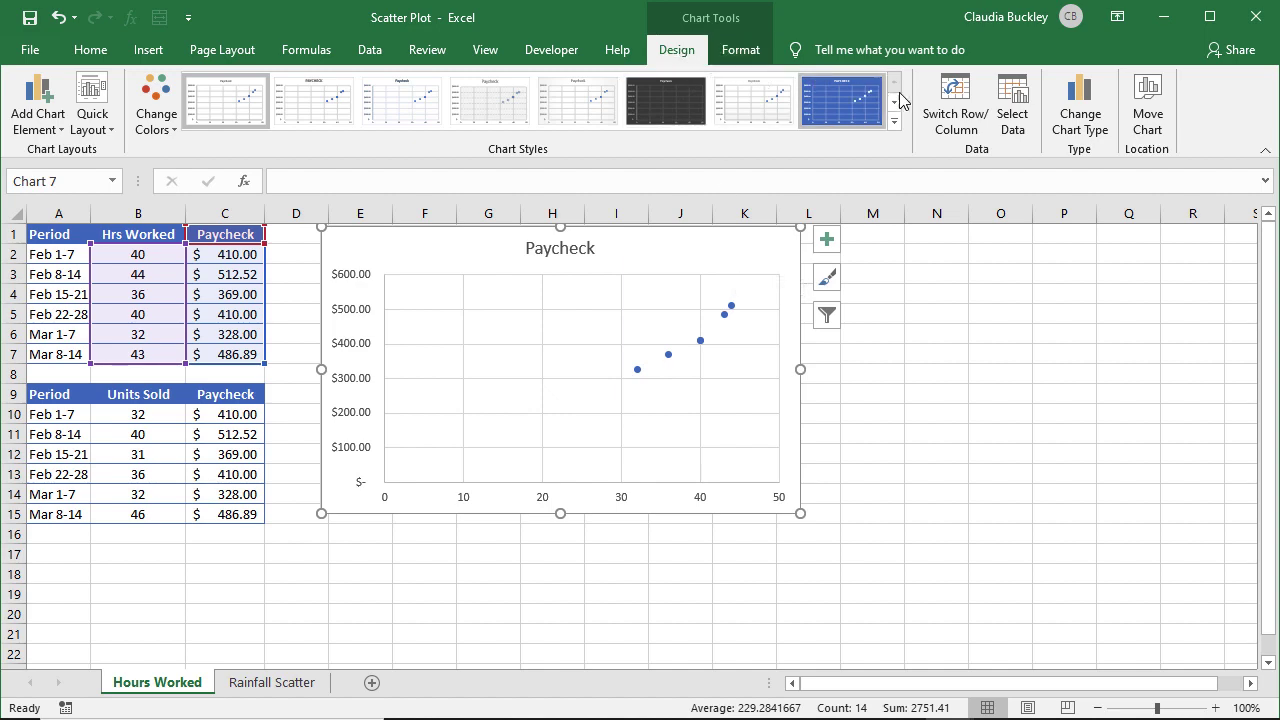
# Step: Add a data series named "Sales vs Paycheck" to the chart, with X values from B10:B15
pyautogui.click(1022, 110)
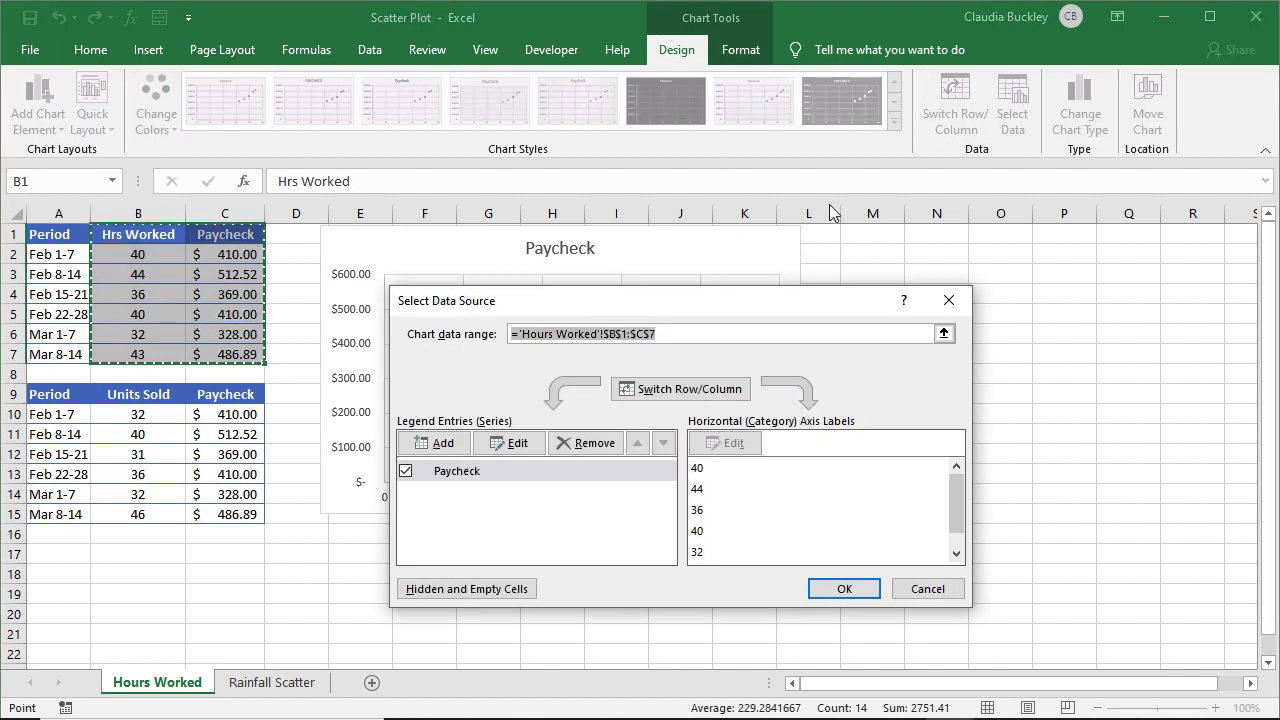
pyautogui.click(446, 445)
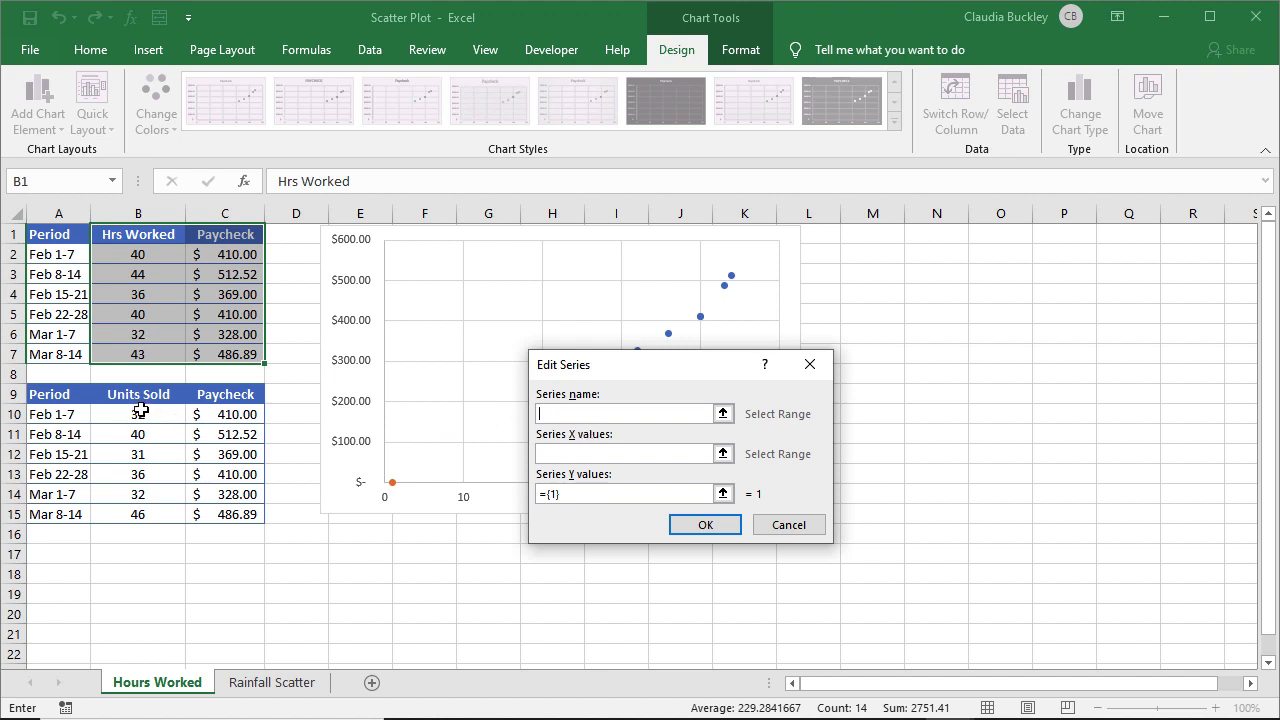
pyautogui.write('Sales vs Pay')
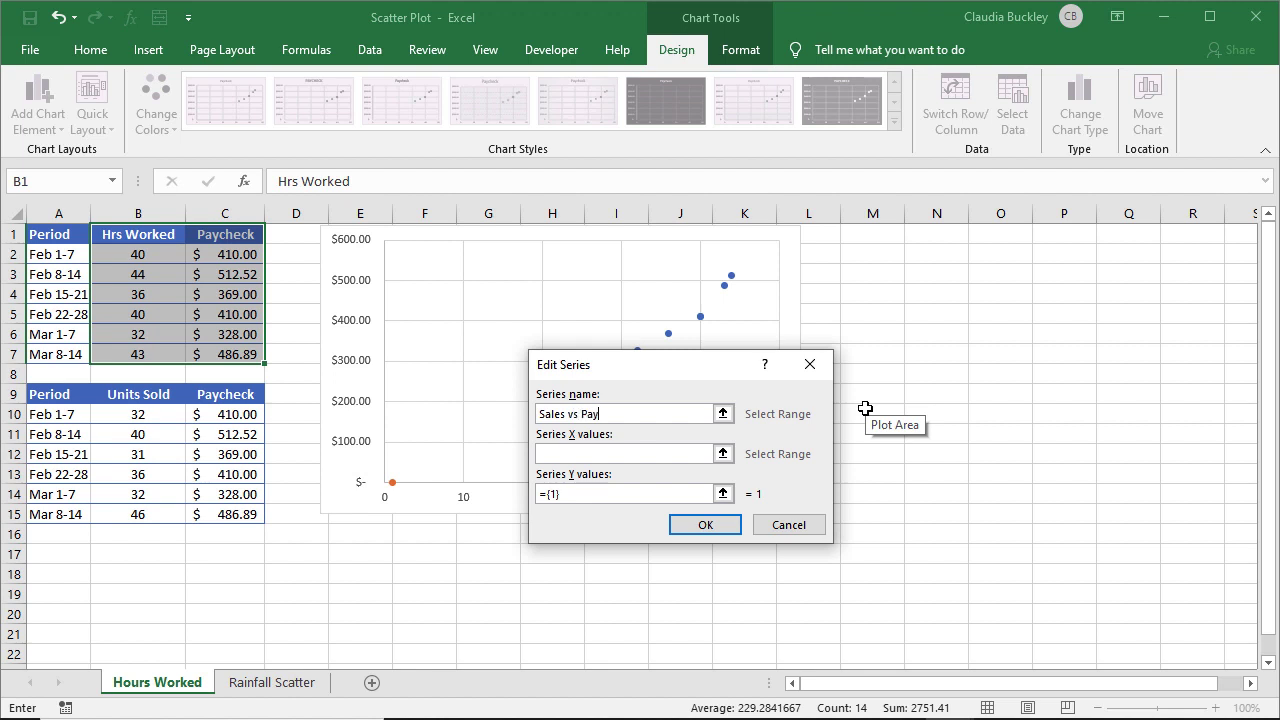
pyautogui.write('check')
pyautogui.click(590, 453)
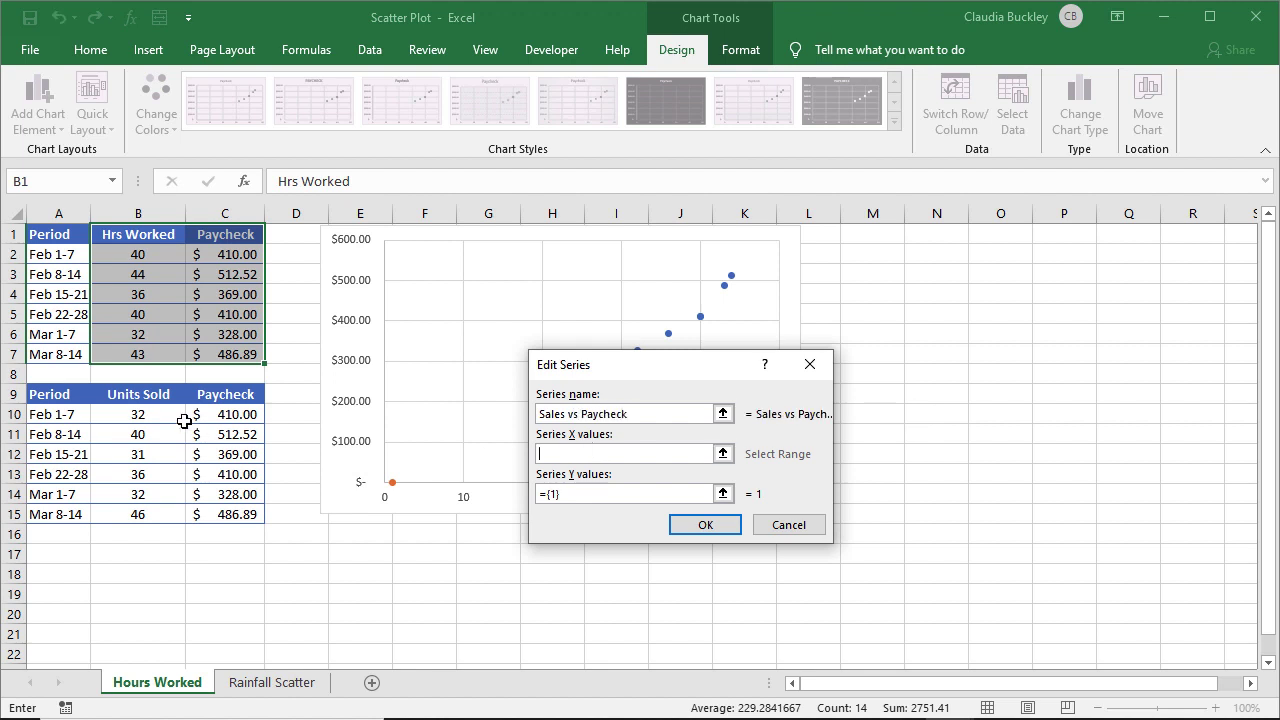
pyautogui.moveTo(159, 417); pyautogui.dragTo(161, 509)
# Step: Set the new series' Y values to C10:C15 and apply the data source changes
pyautogui.click(580, 494)
pyautogui.click(587, 451)
pyautogui.press('BackSpace')
pyautogui.press('BackSpace')
pyautogui.press('BackSpace')
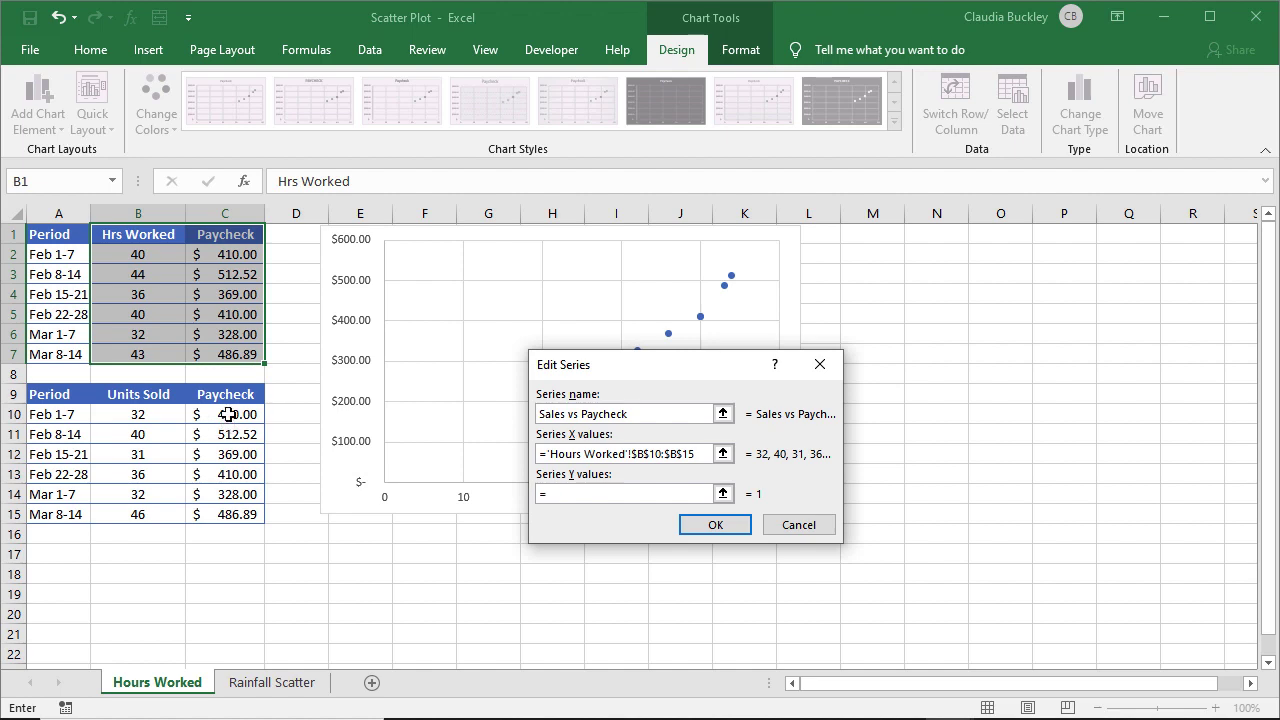
pyautogui.moveTo(228, 414); pyautogui.dragTo(229, 512)
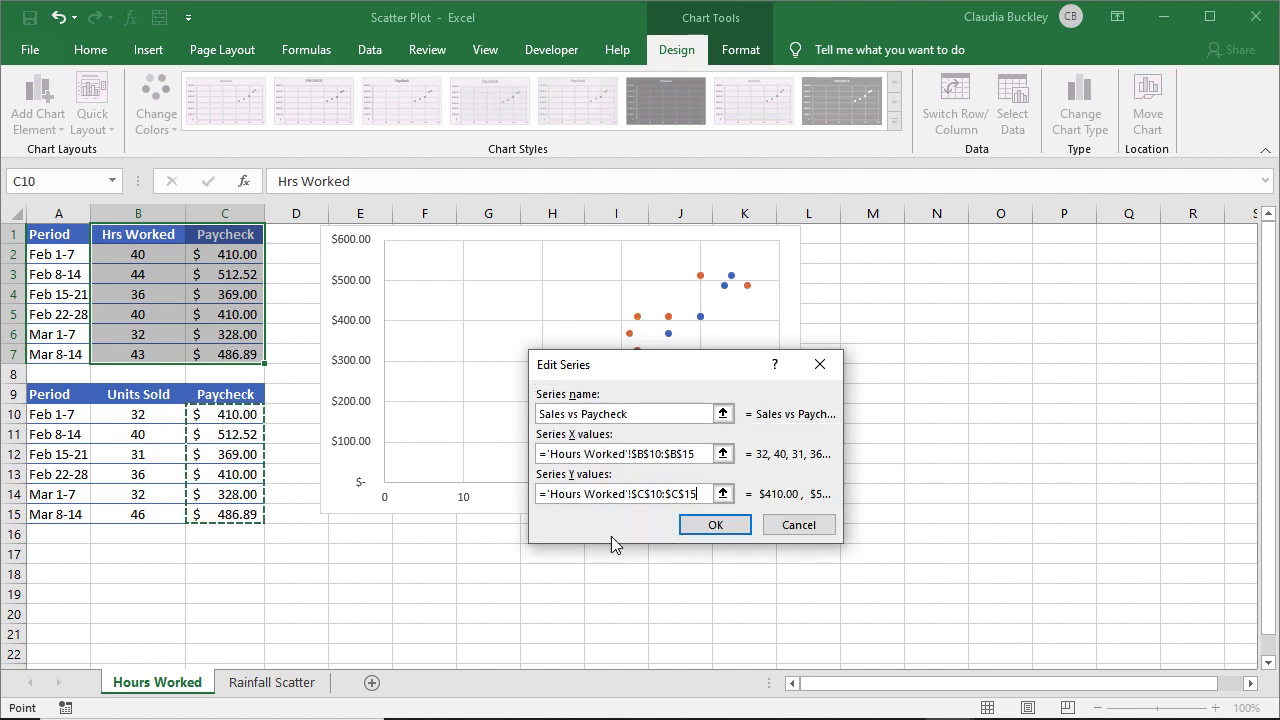
pyautogui.click(714, 525)
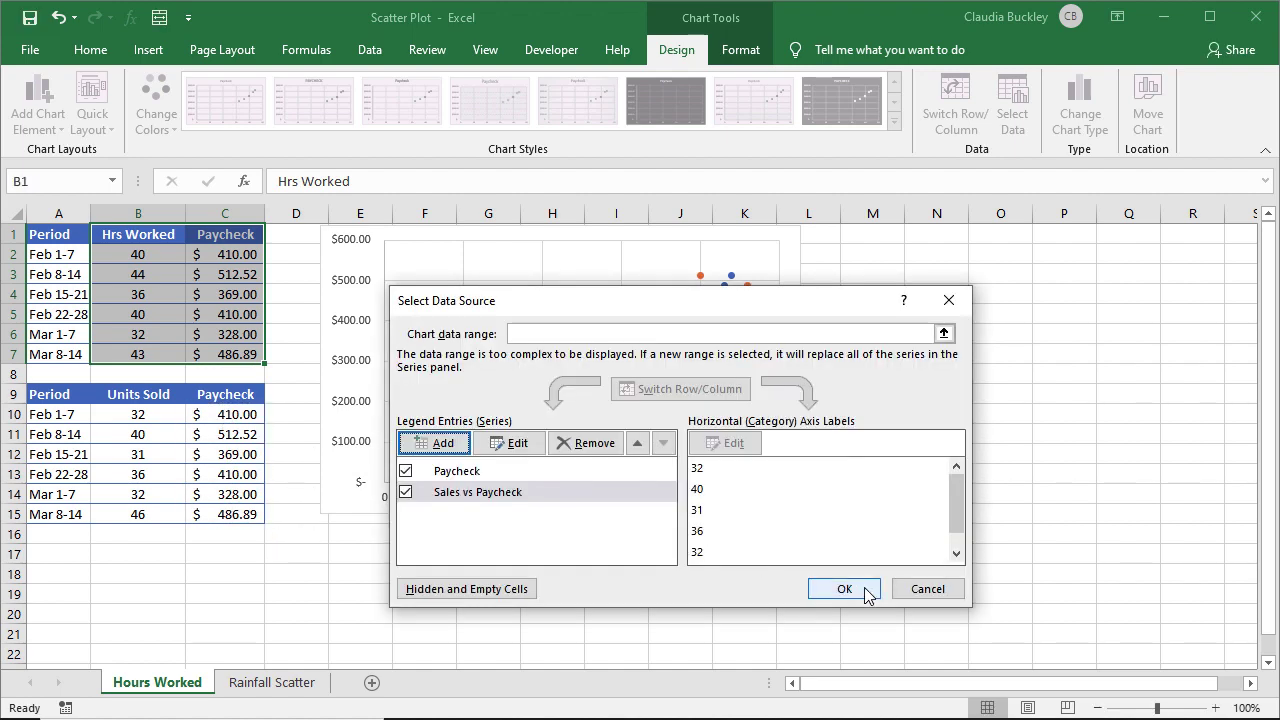
pyautogui.click(846, 593)
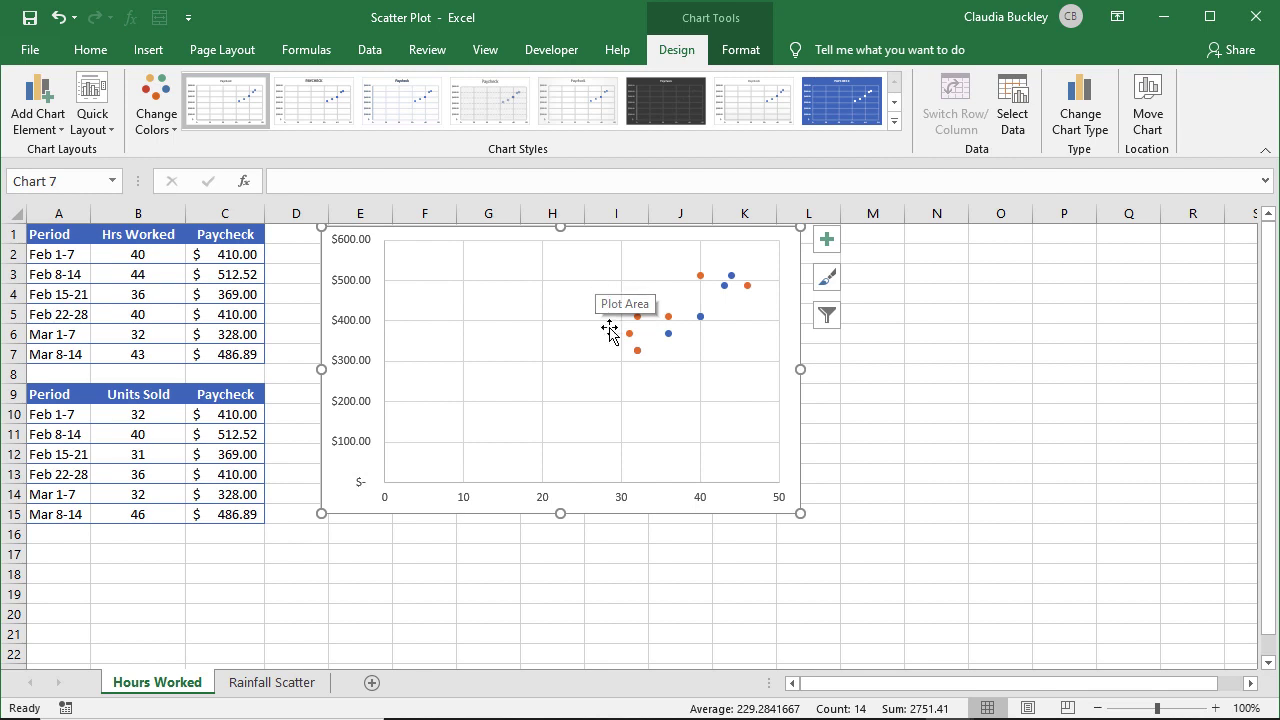
# Step: Set the minimum bound of the chart's horizontal axis to 30
pyautogui.click(683, 490)
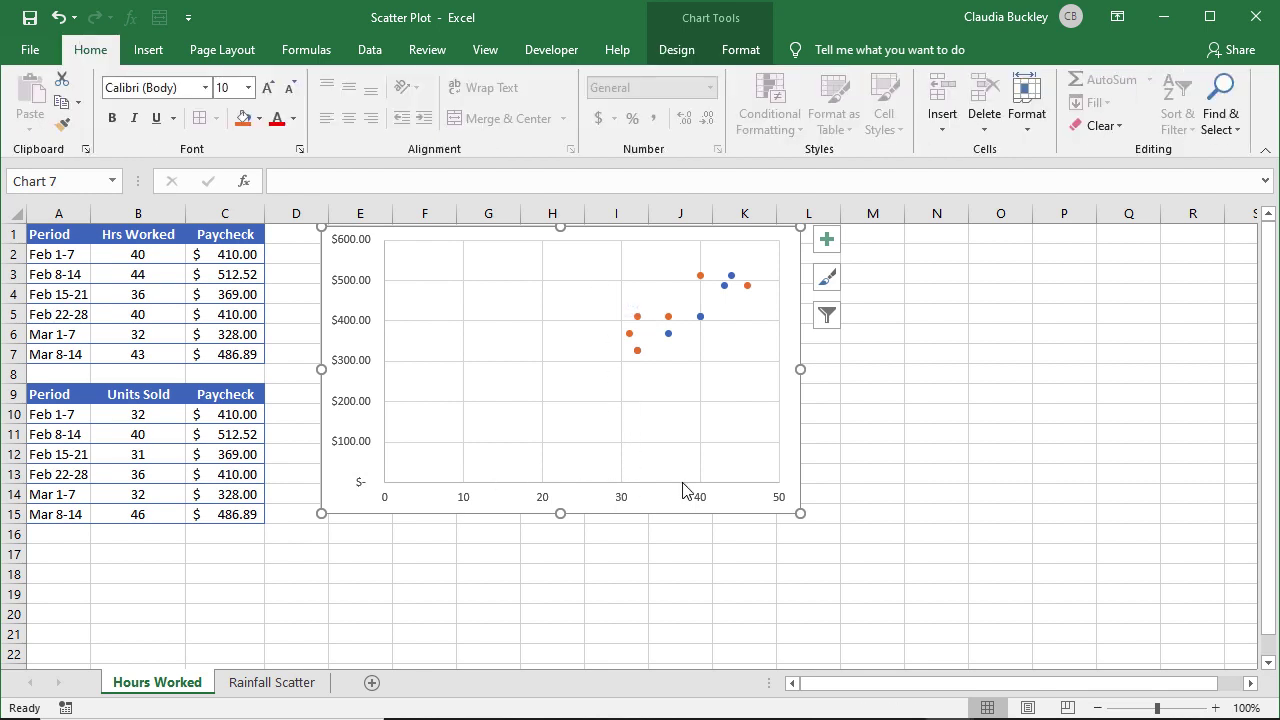
pyautogui.rightClick(630, 505)
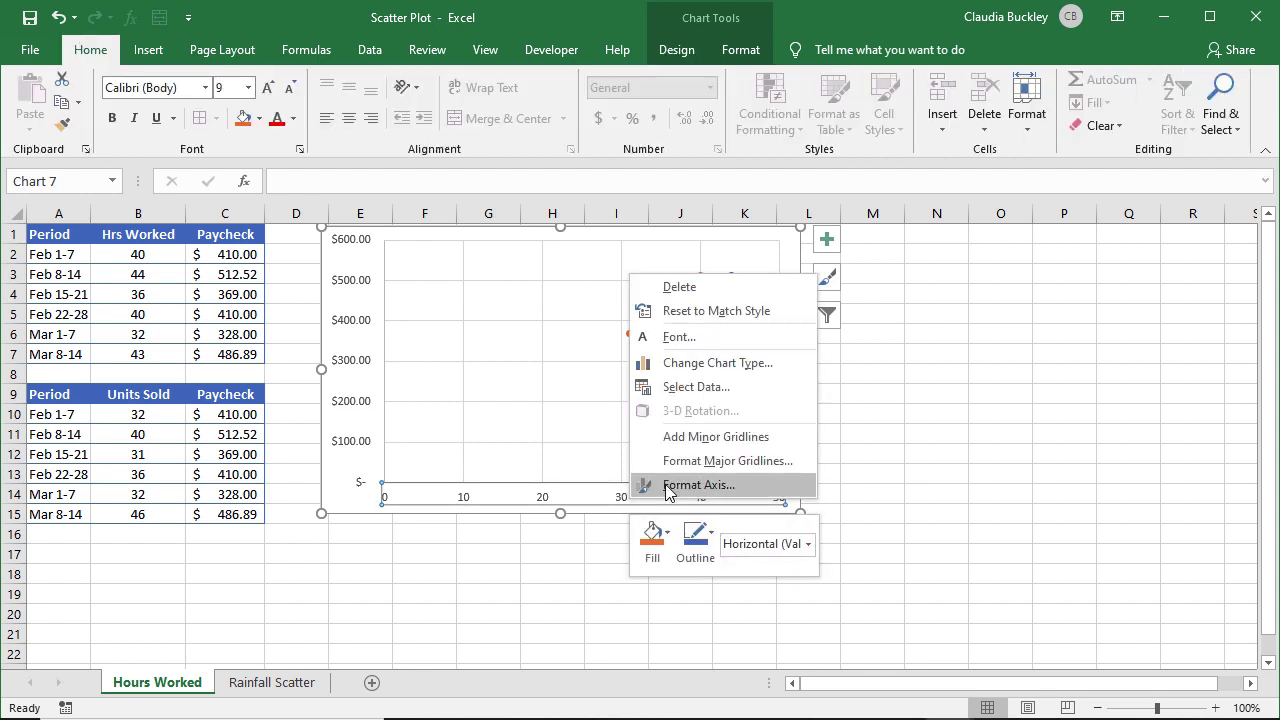
pyautogui.click(668, 486)
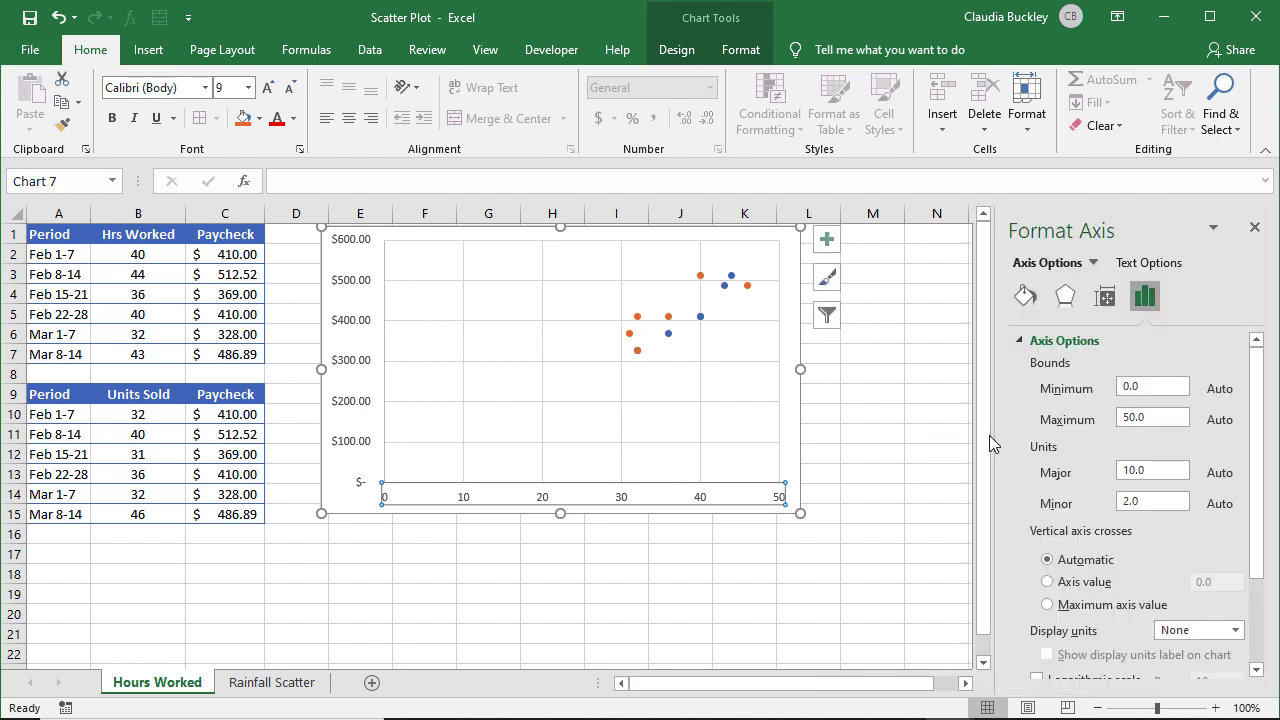
pyautogui.moveTo(1152, 385); pyautogui.dragTo(1108, 390)
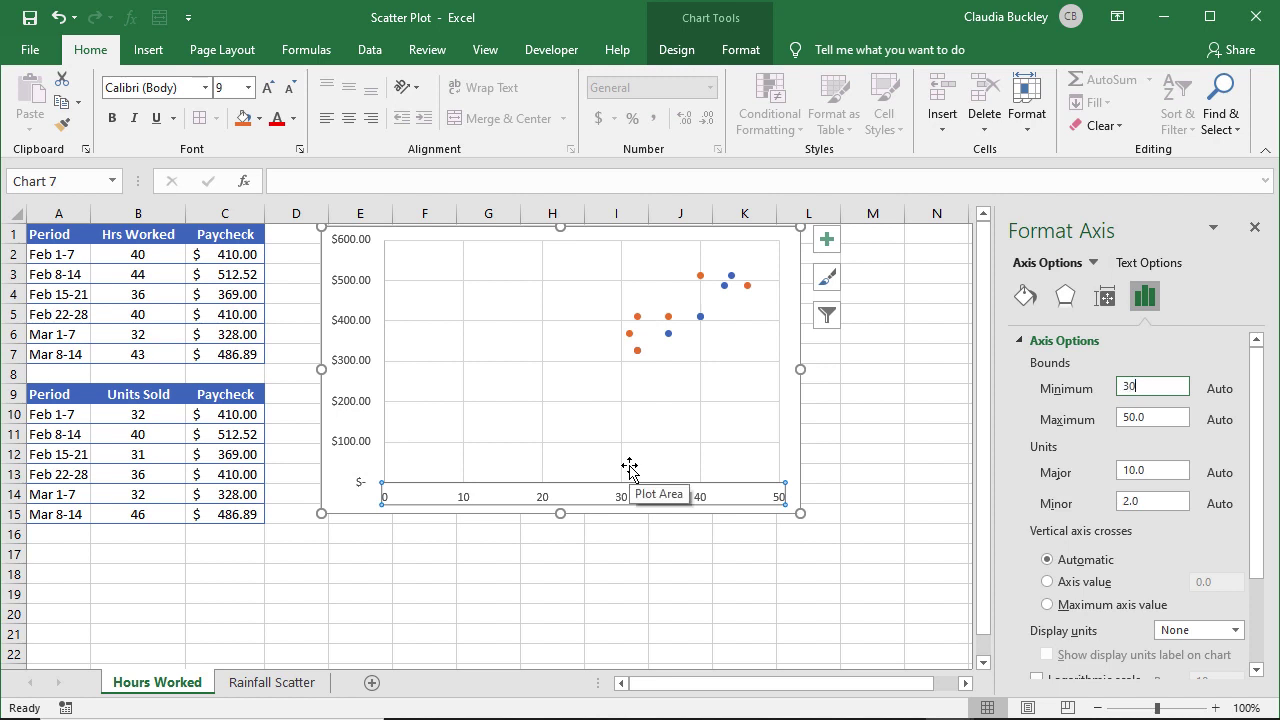
pyautogui.write('30')
pyautogui.press('Return')
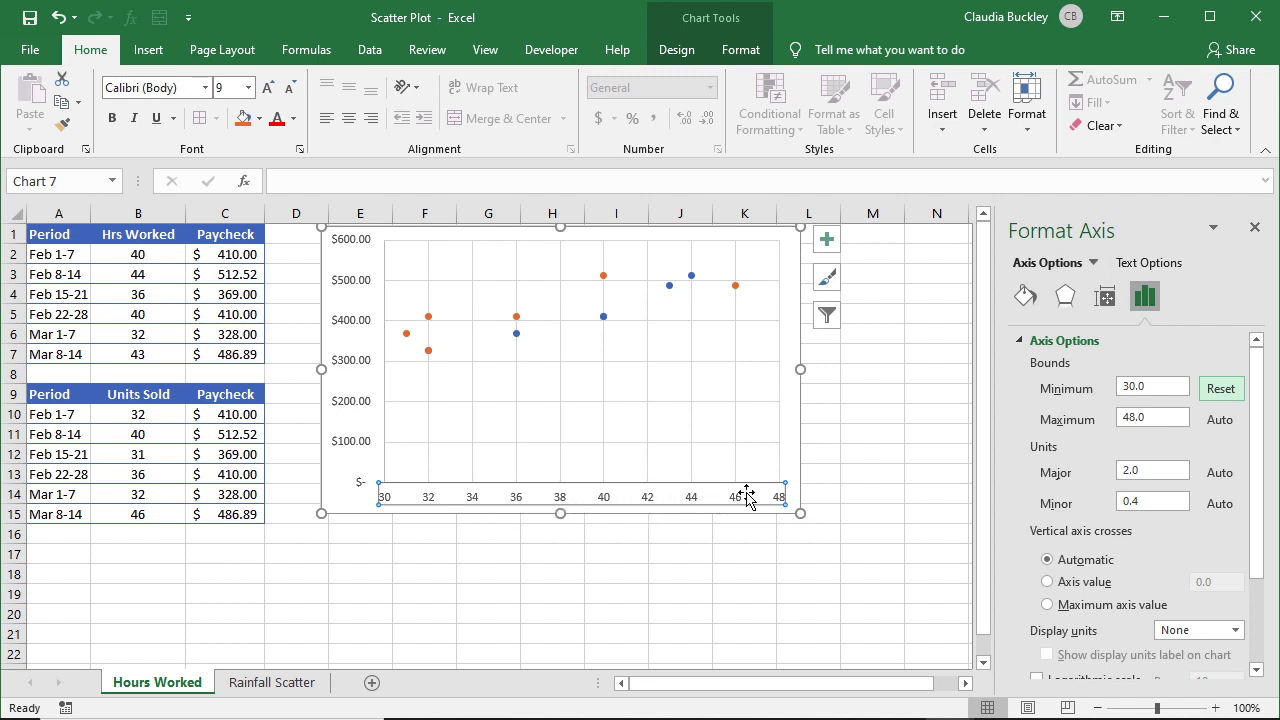
# Step: Add a trendline to both the Paycheck series and the Sales vs Paycheck series
pyautogui.click(693, 277)
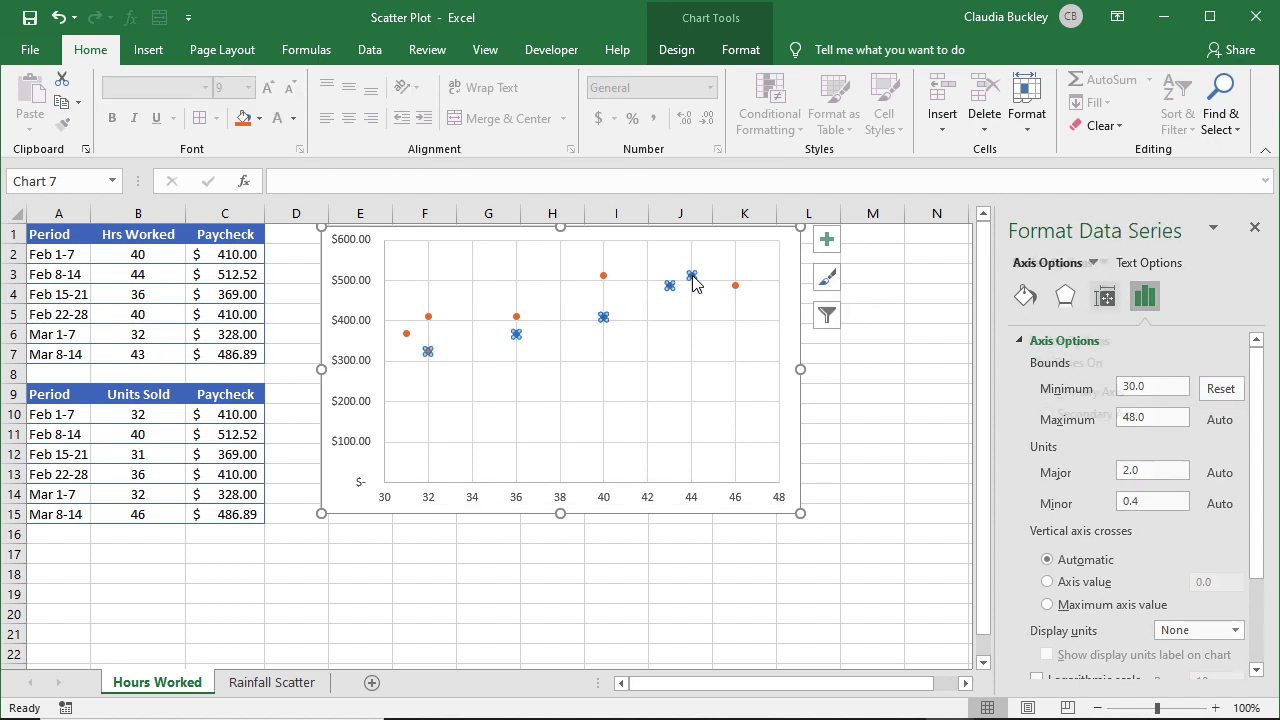
pyautogui.click(826, 239)
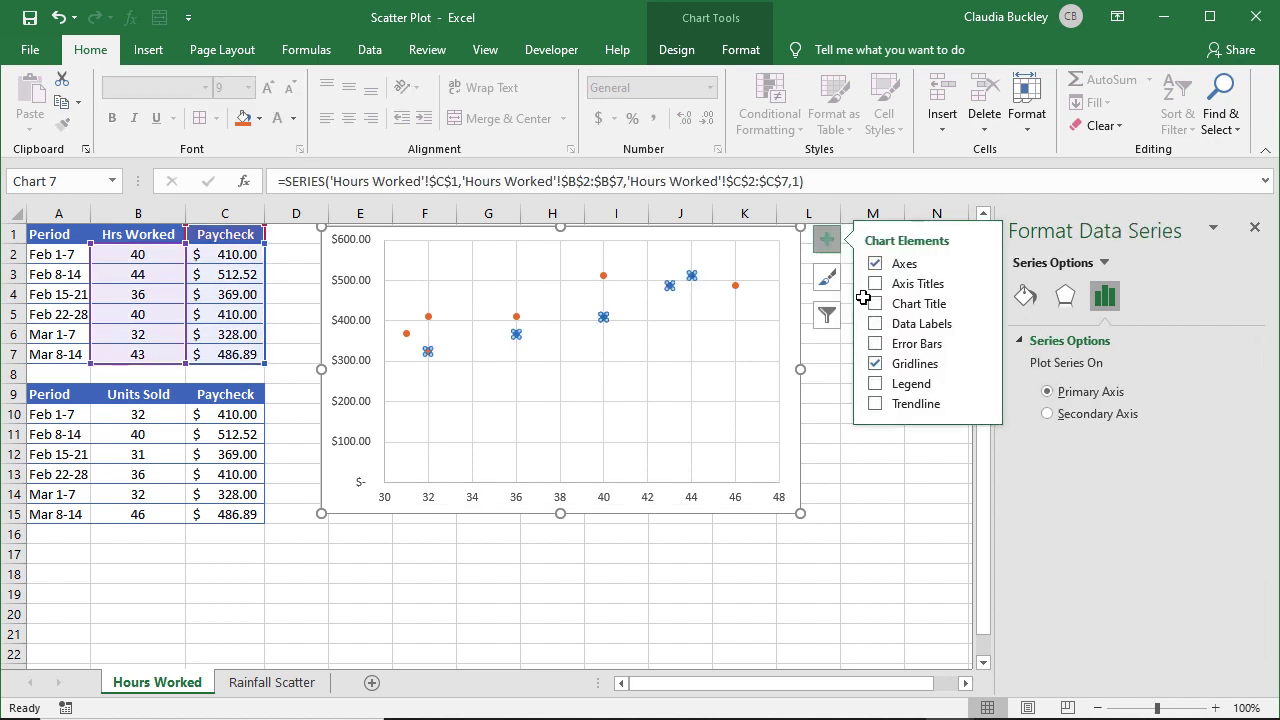
pyautogui.click(876, 404)
pyautogui.click(735, 286)
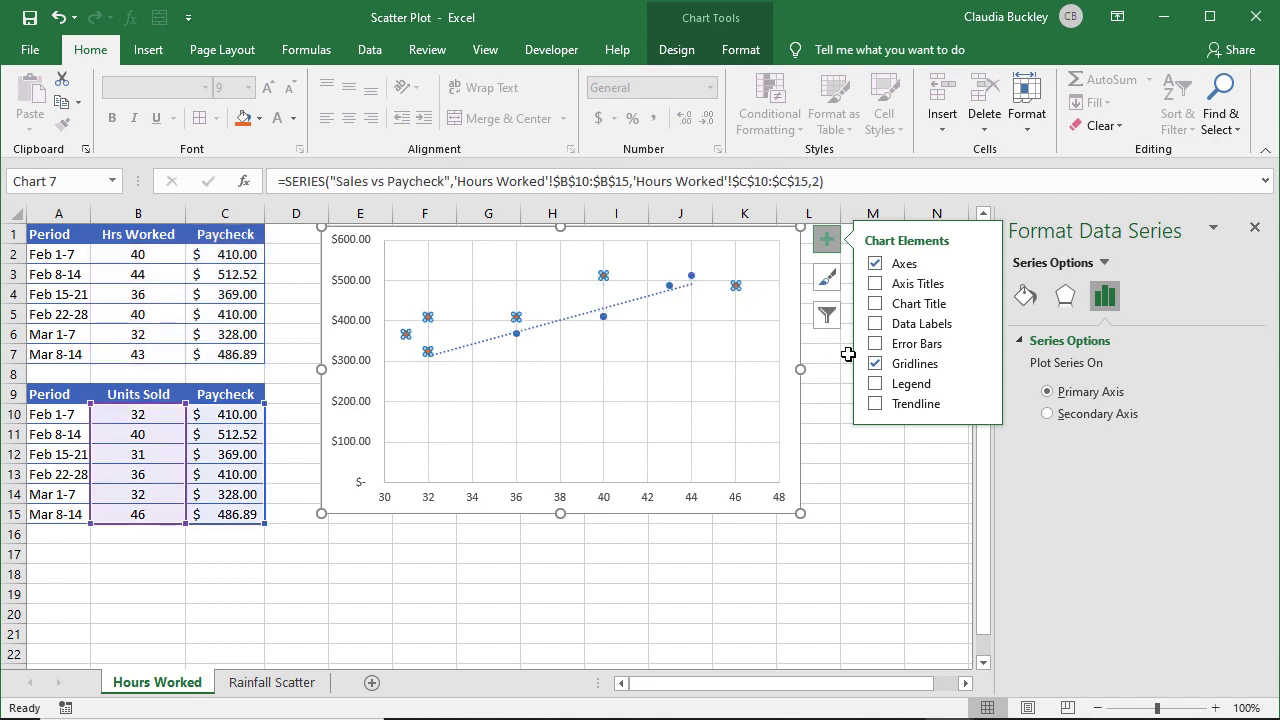
pyautogui.click(875, 403)
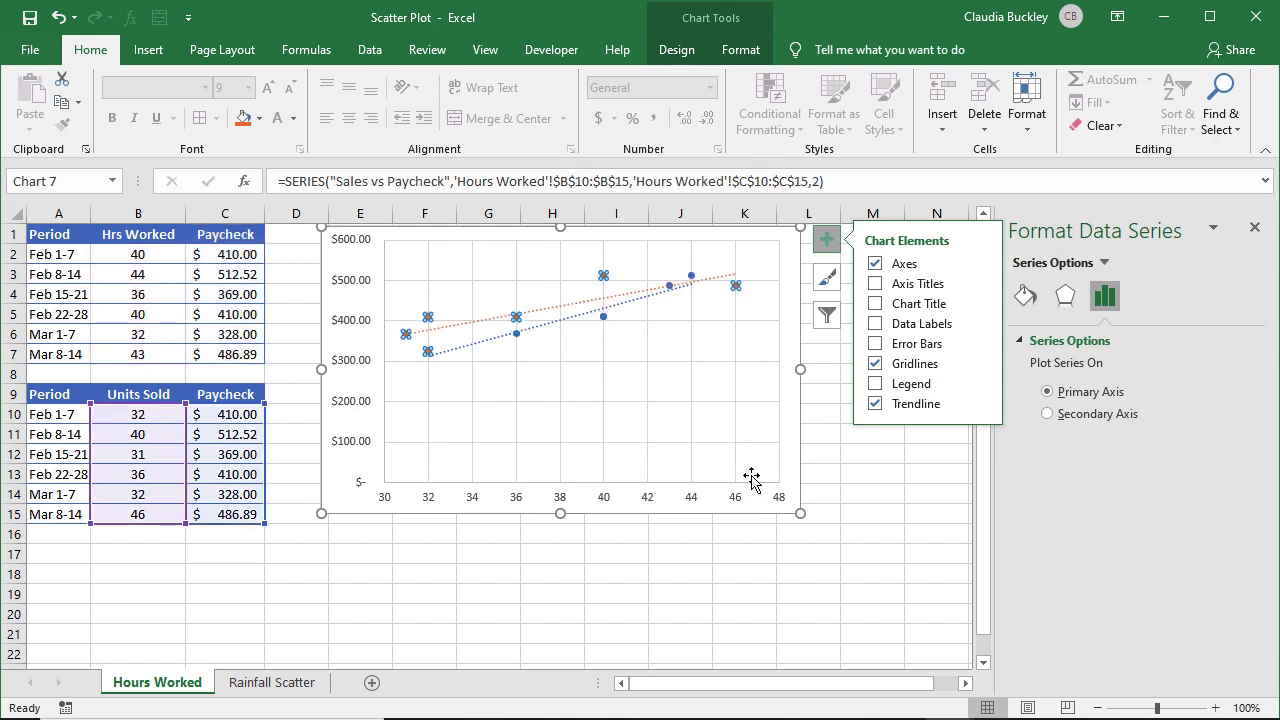
# Step: Add a legend, and reposition and enlarge the chart to span about D2 to M20
pyautogui.click(751, 477)
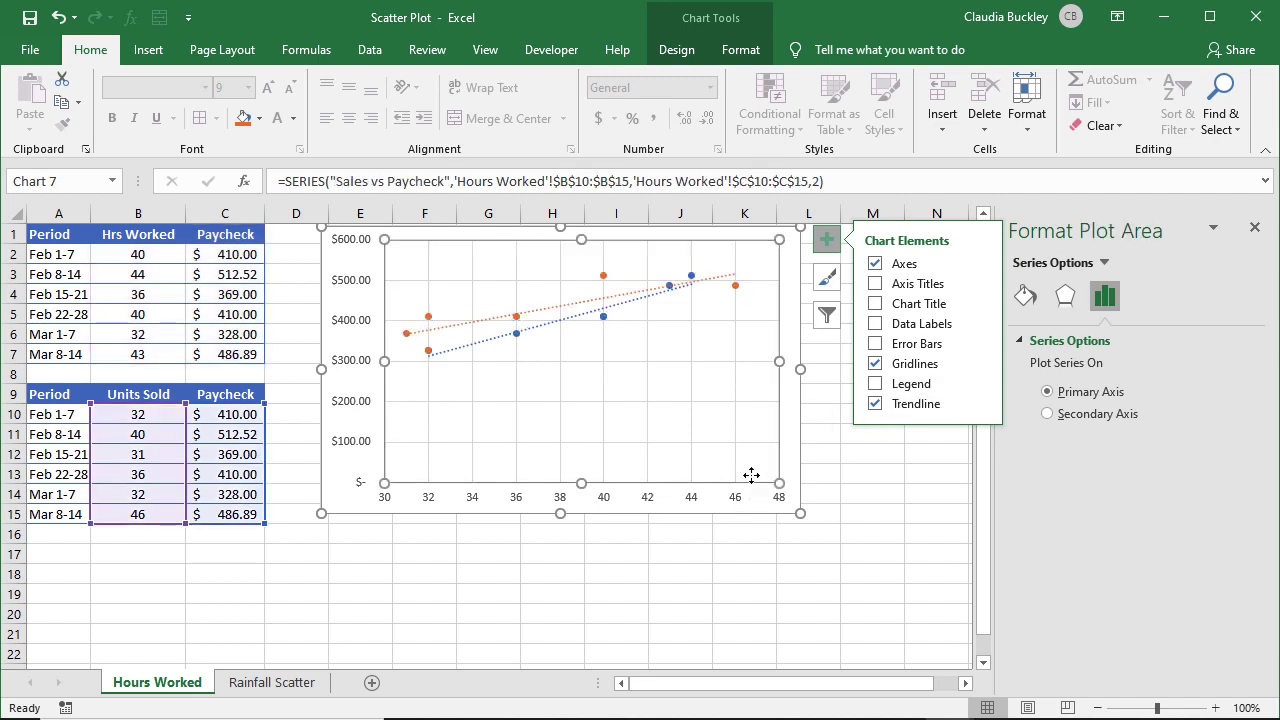
pyautogui.click(876, 385)
pyautogui.click(768, 484)
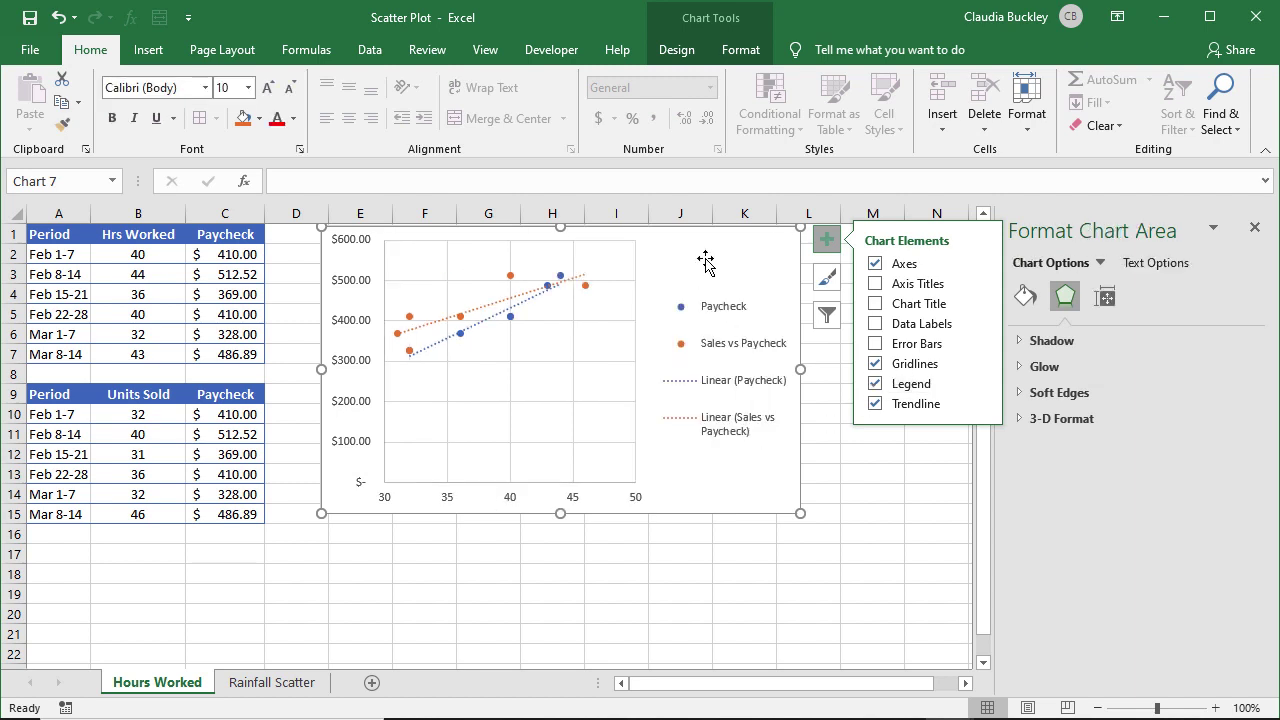
pyautogui.moveTo(707, 262); pyautogui.dragTo(694, 283)
pyautogui.moveTo(787, 535); pyautogui.dragTo(887, 609)
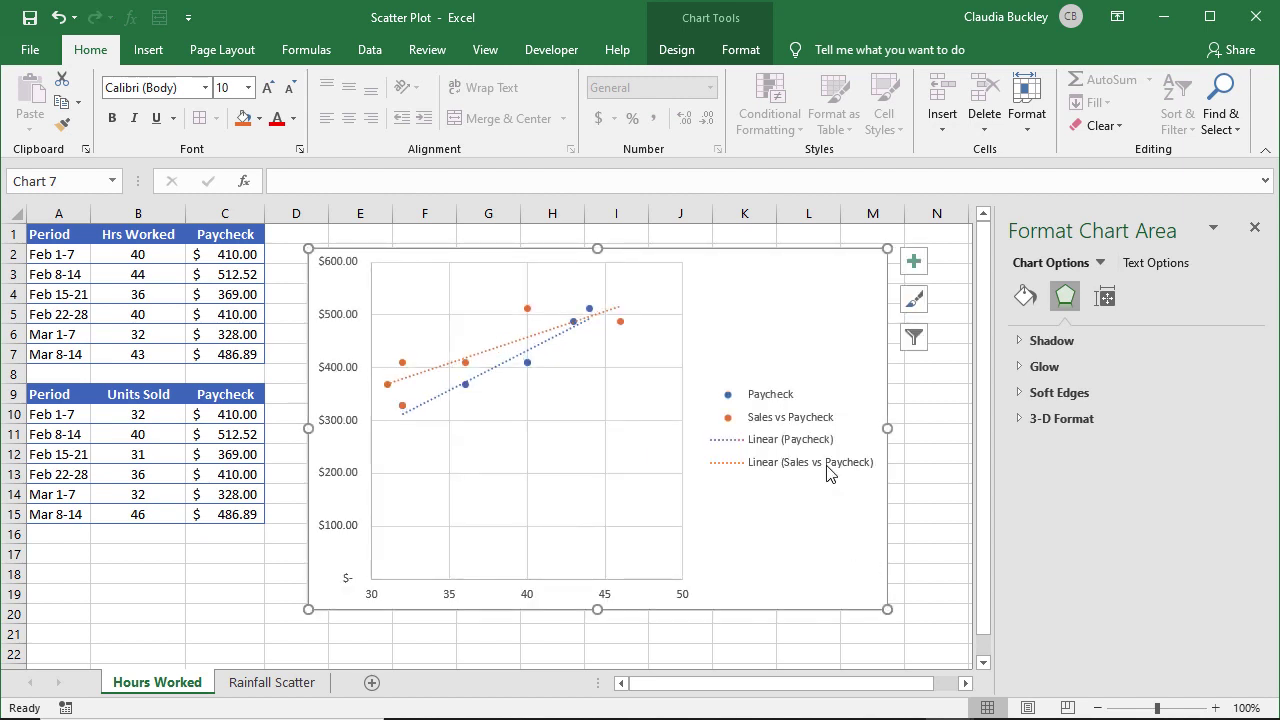
# Step: Resize the legend to be taller and narrower, so its longer entries wrap onto two lines
pyautogui.click(814, 455)
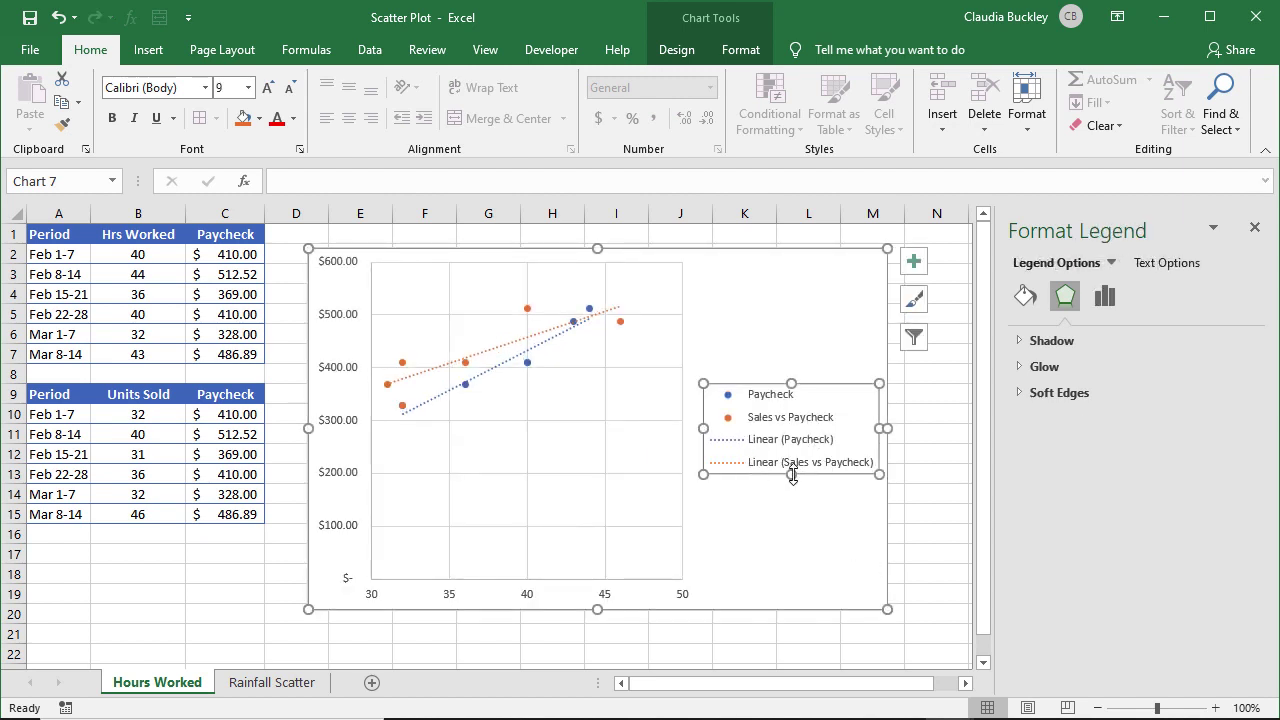
pyautogui.moveTo(793, 482); pyautogui.dragTo(794, 526)
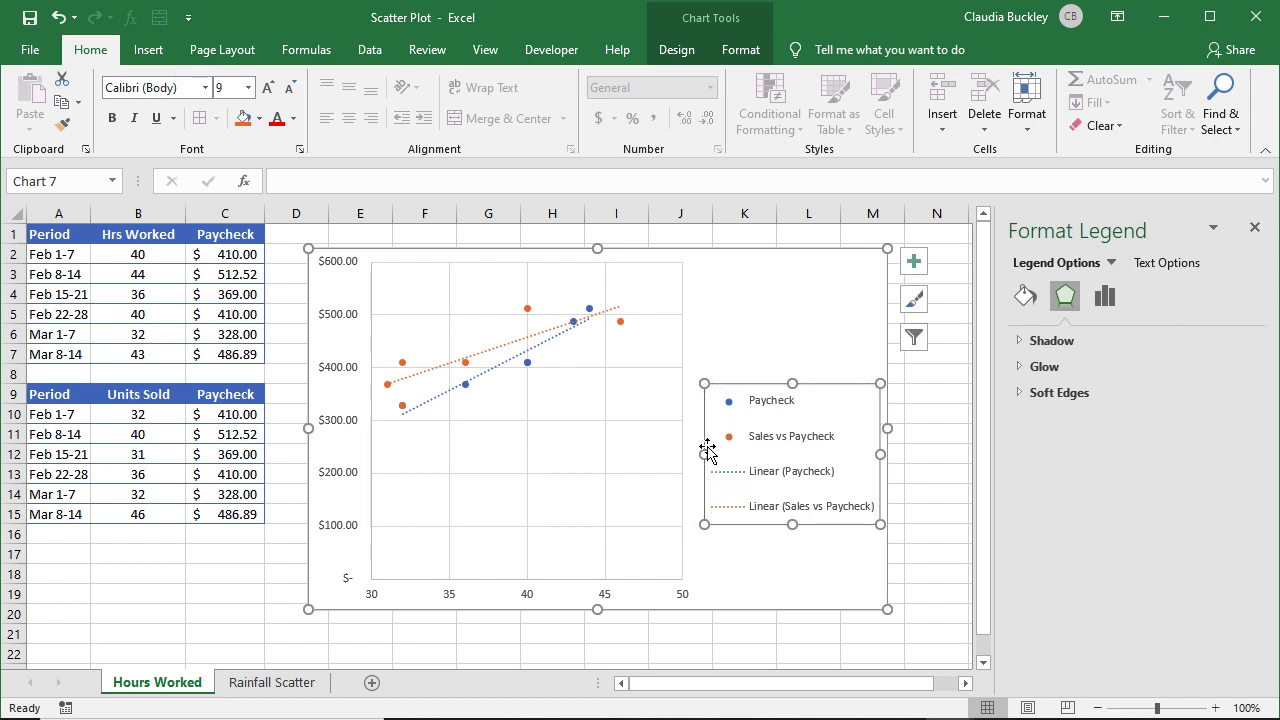
pyautogui.moveTo(706, 454); pyautogui.dragTo(765, 454)
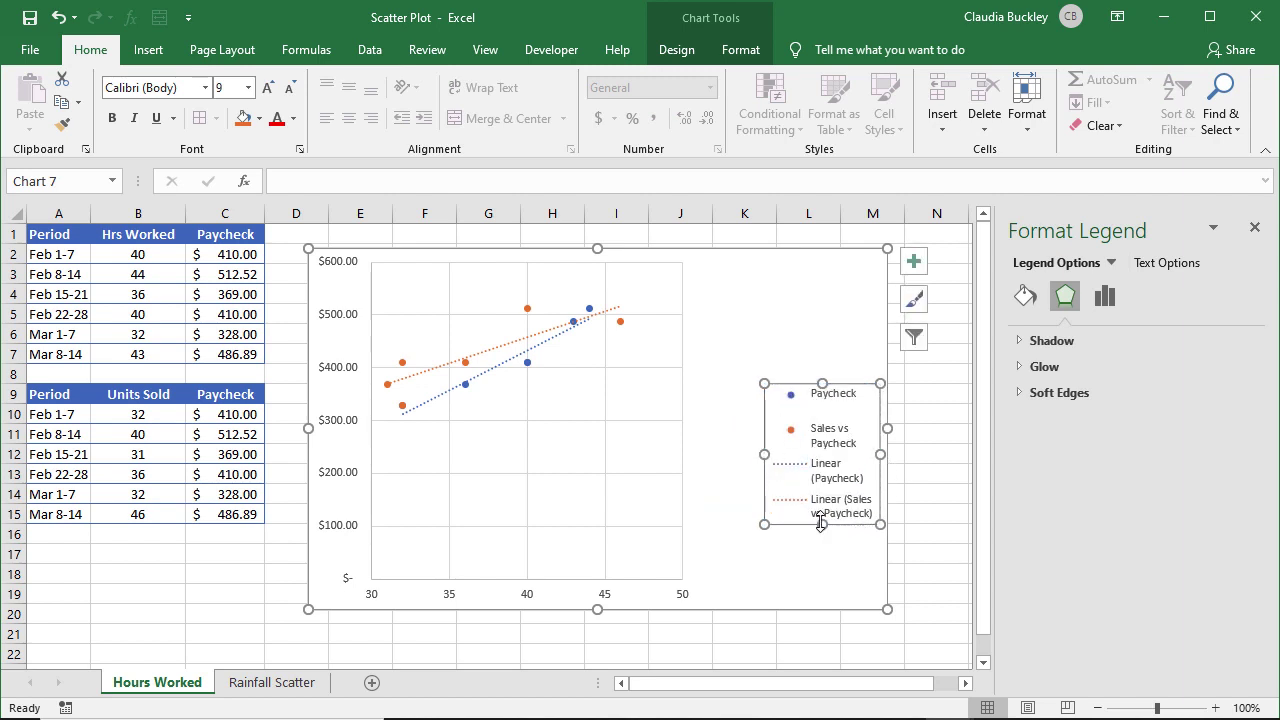
pyautogui.moveTo(820, 522); pyautogui.dragTo(820, 532)
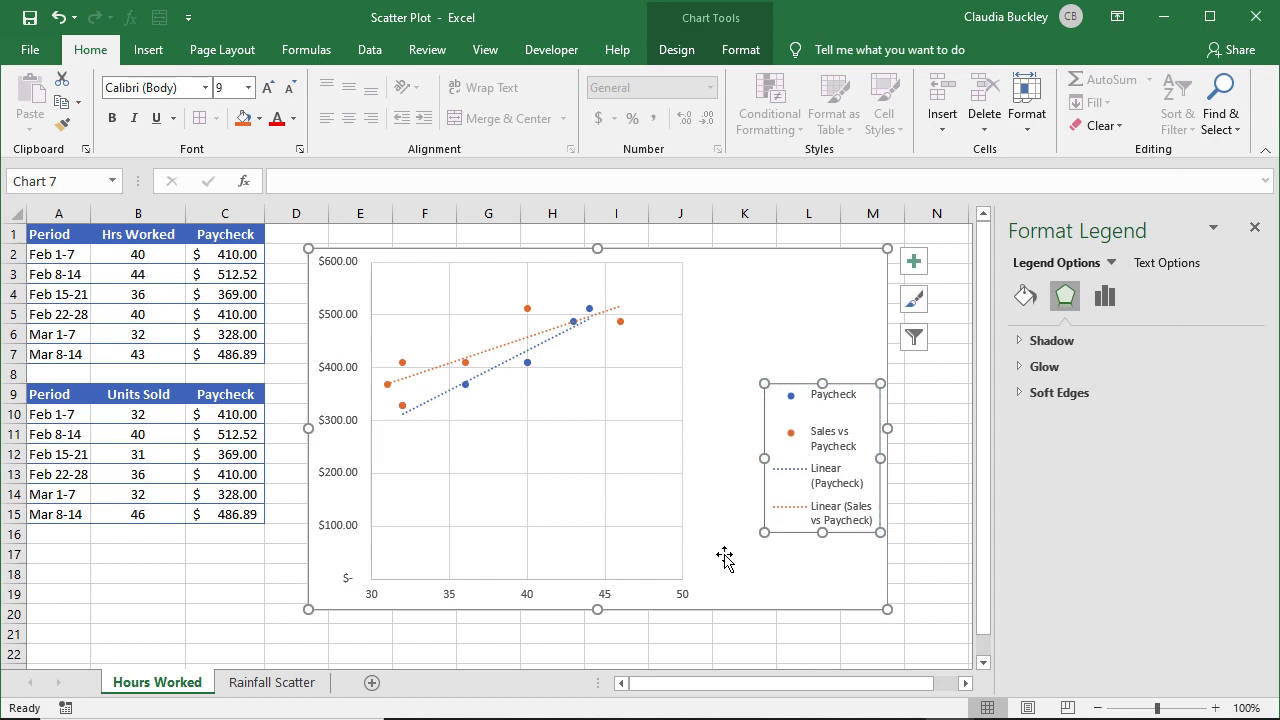
pyautogui.click(830, 404)
pyautogui.press('Up')
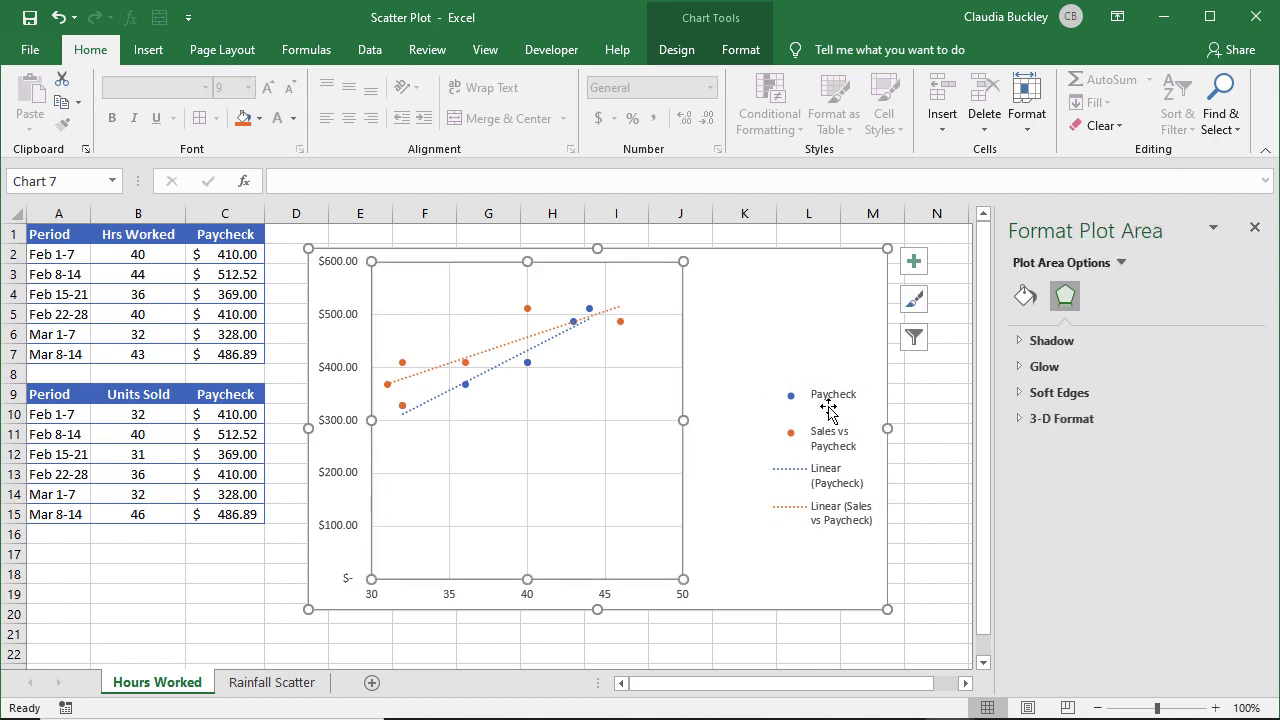
pyautogui.click(830, 404)
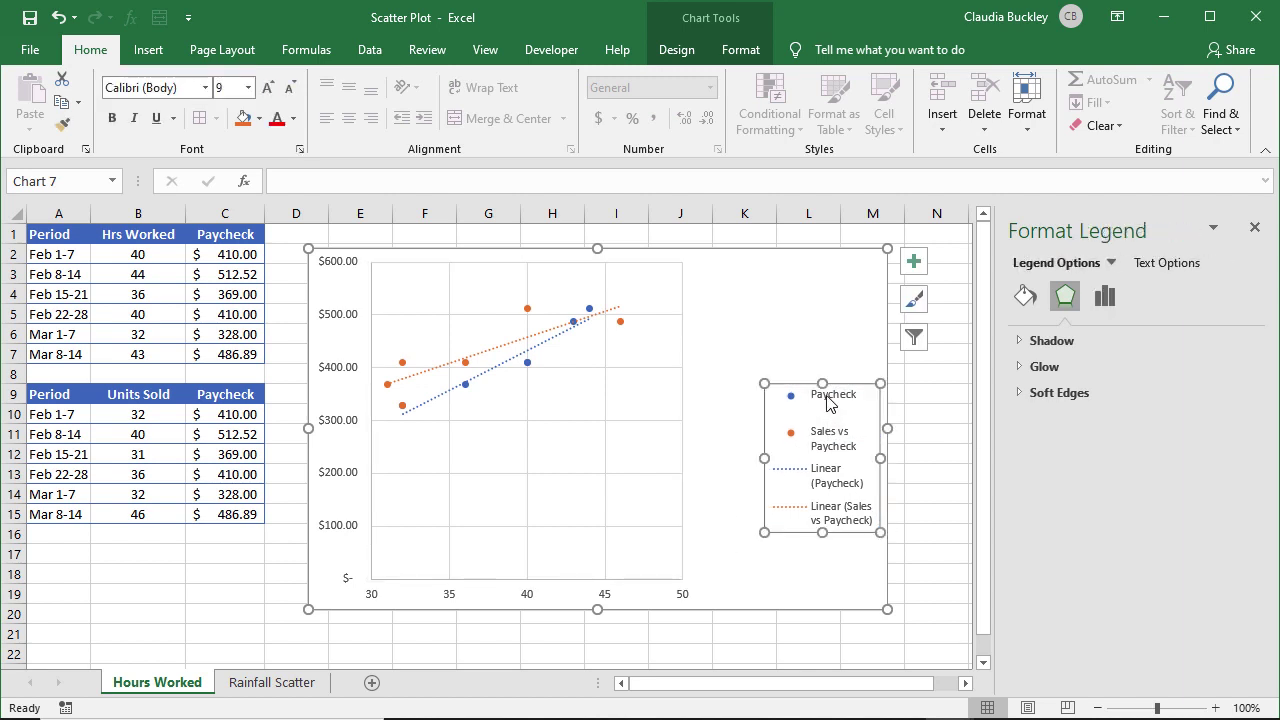
pyautogui.click(644, 354)
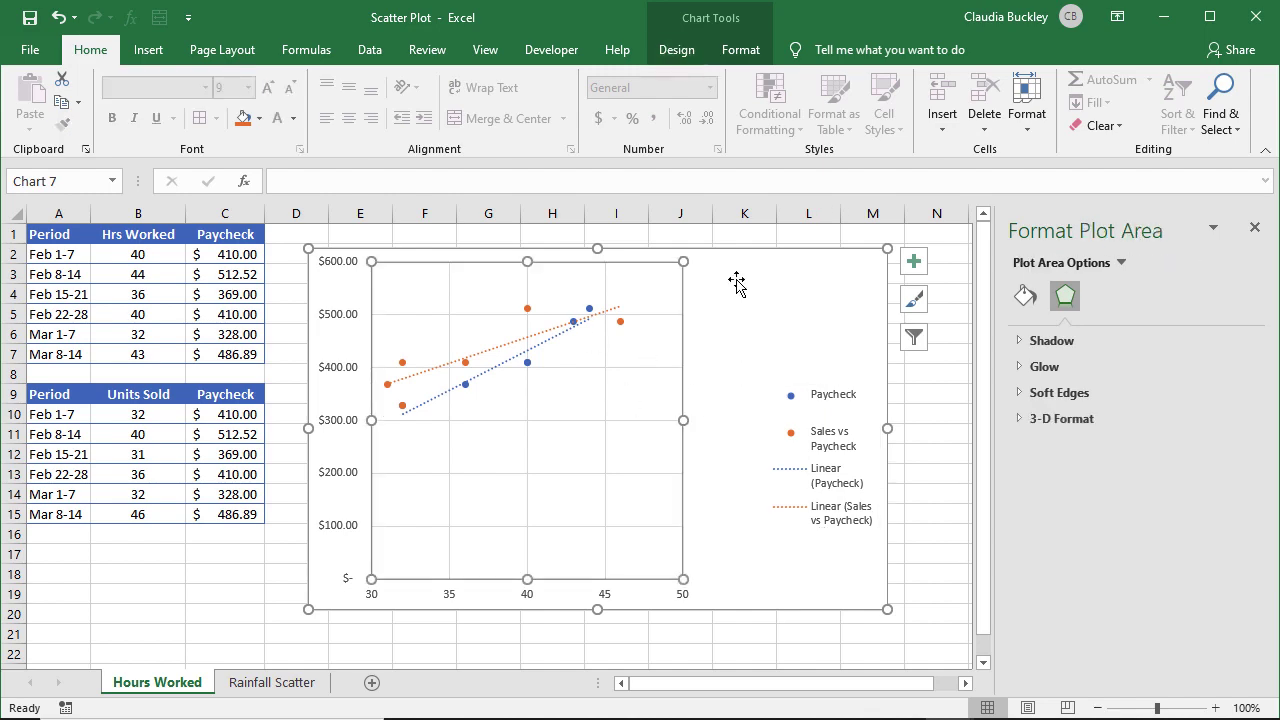
# Step: Rename the Paycheck series to "Hours vs Paycheck" in the chart's data source
pyautogui.click(674, 49)
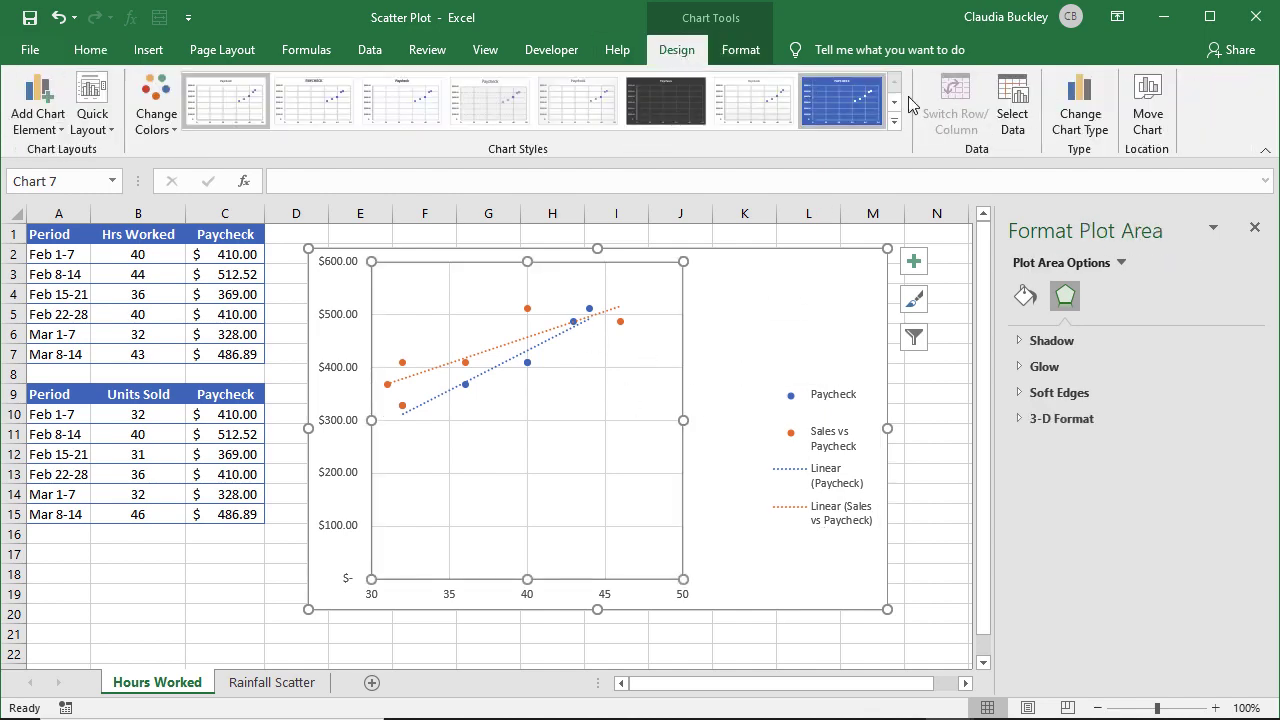
pyautogui.click(1020, 105)
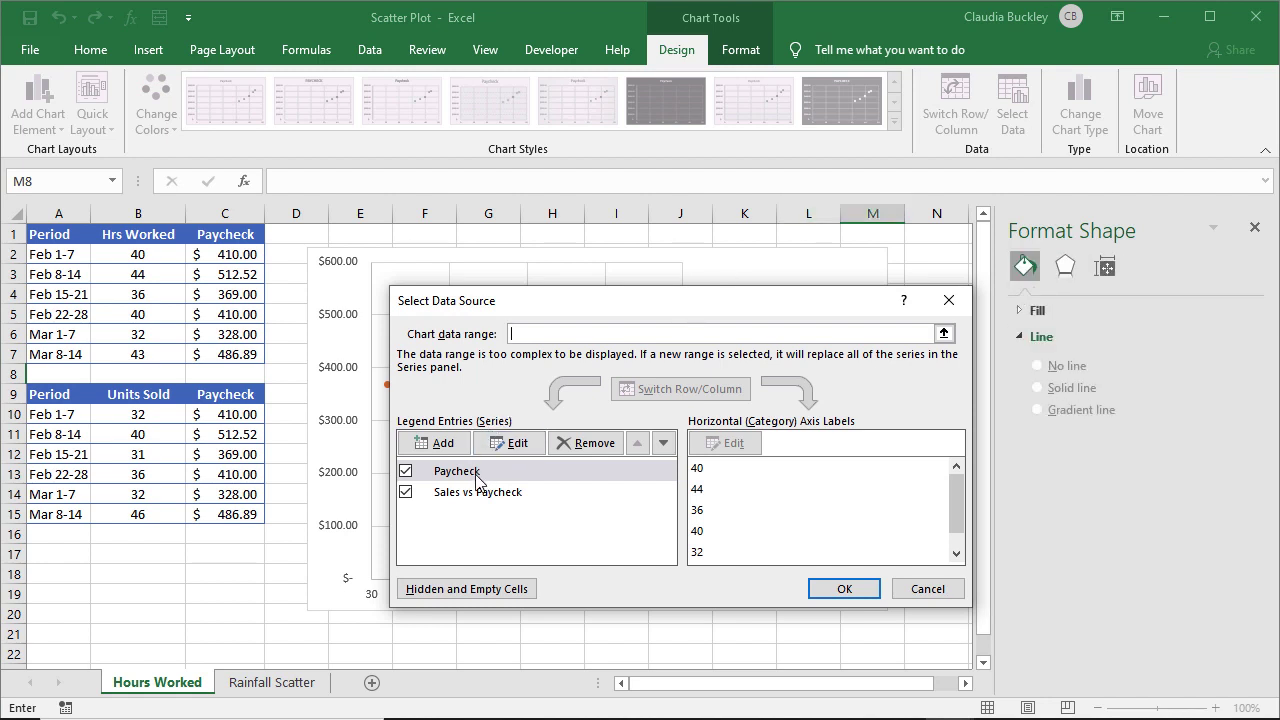
pyautogui.click(510, 443)
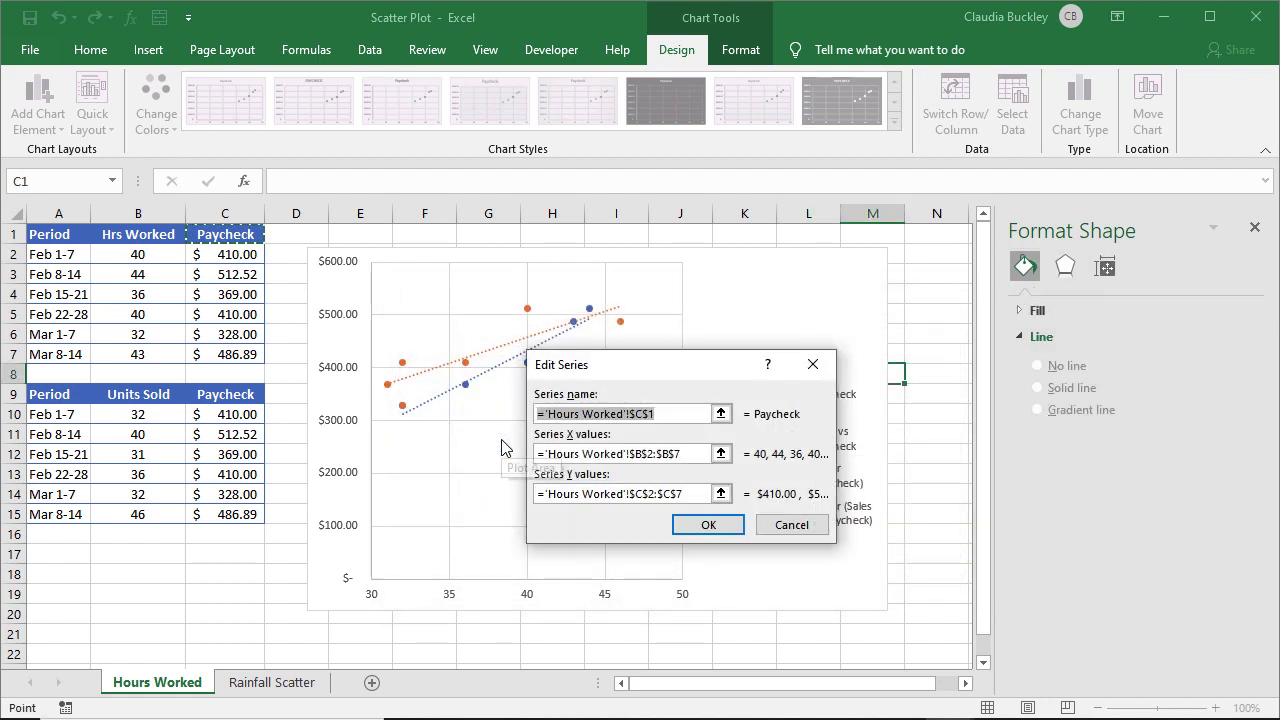
pyautogui.moveTo(738, 362); pyautogui.dragTo(780, 344)
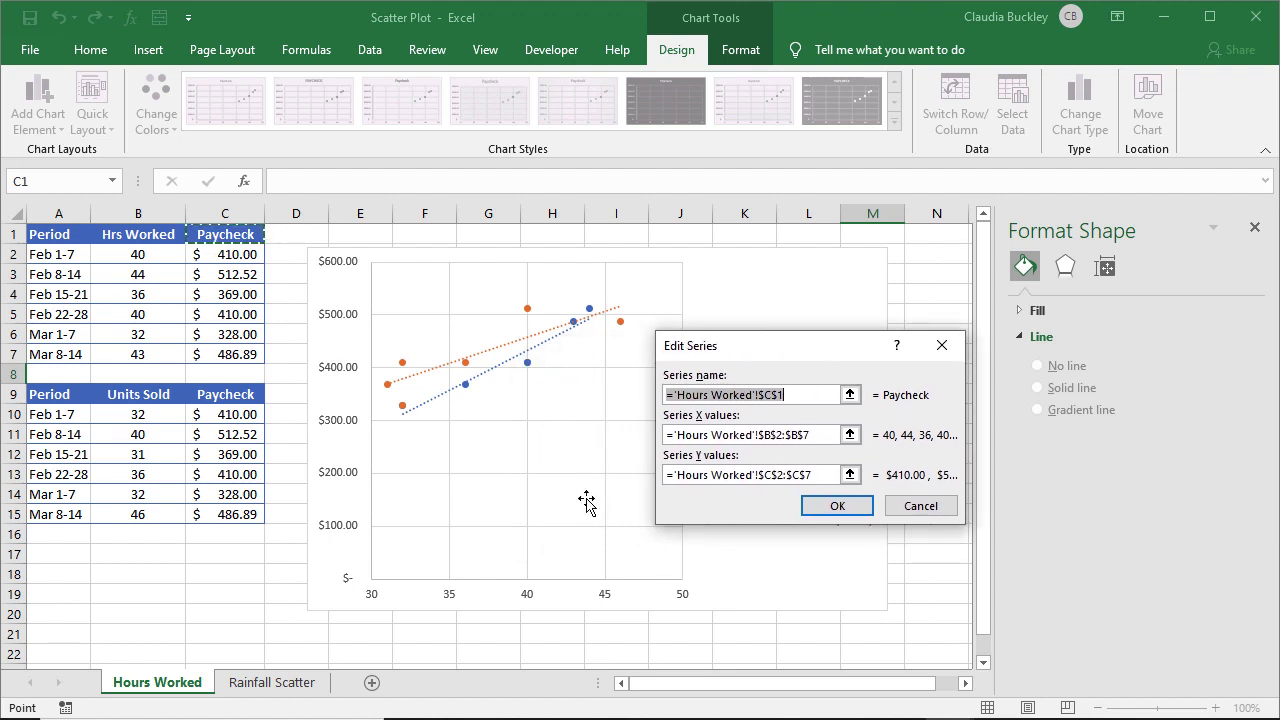
pyautogui.write('Ho')
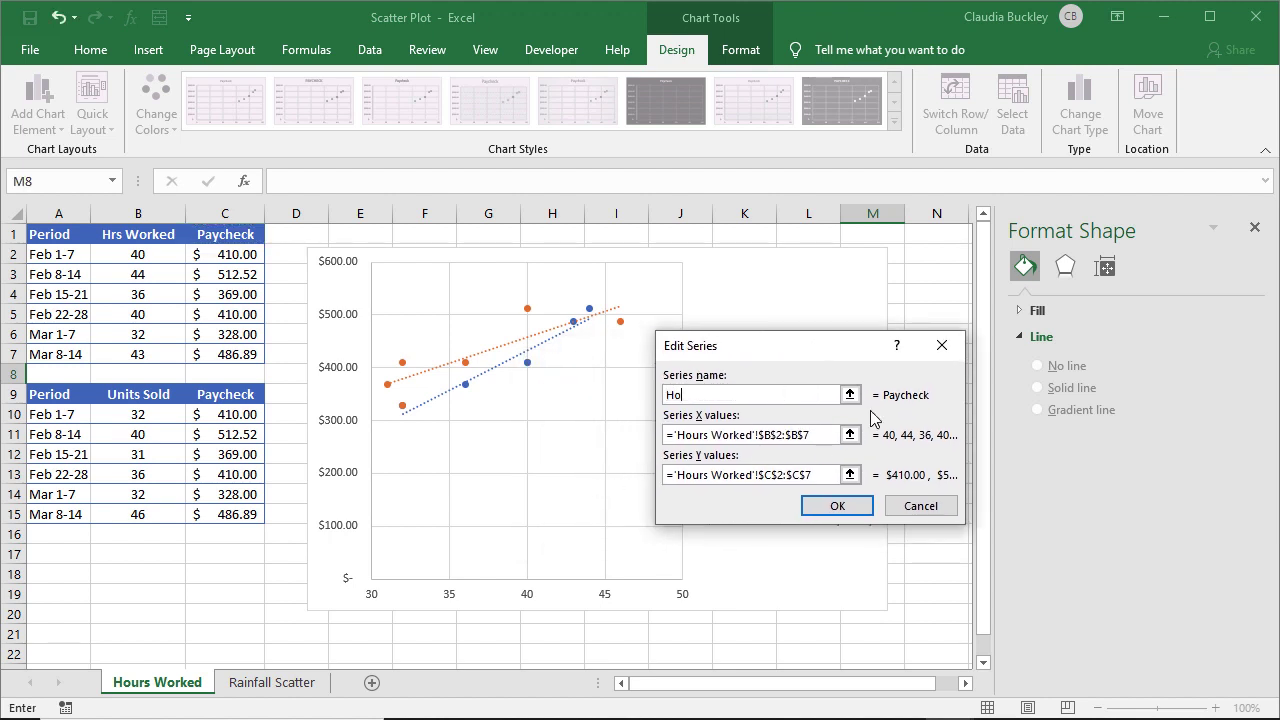
pyautogui.write('urs vs Paycheck')
pyautogui.click(835, 505)
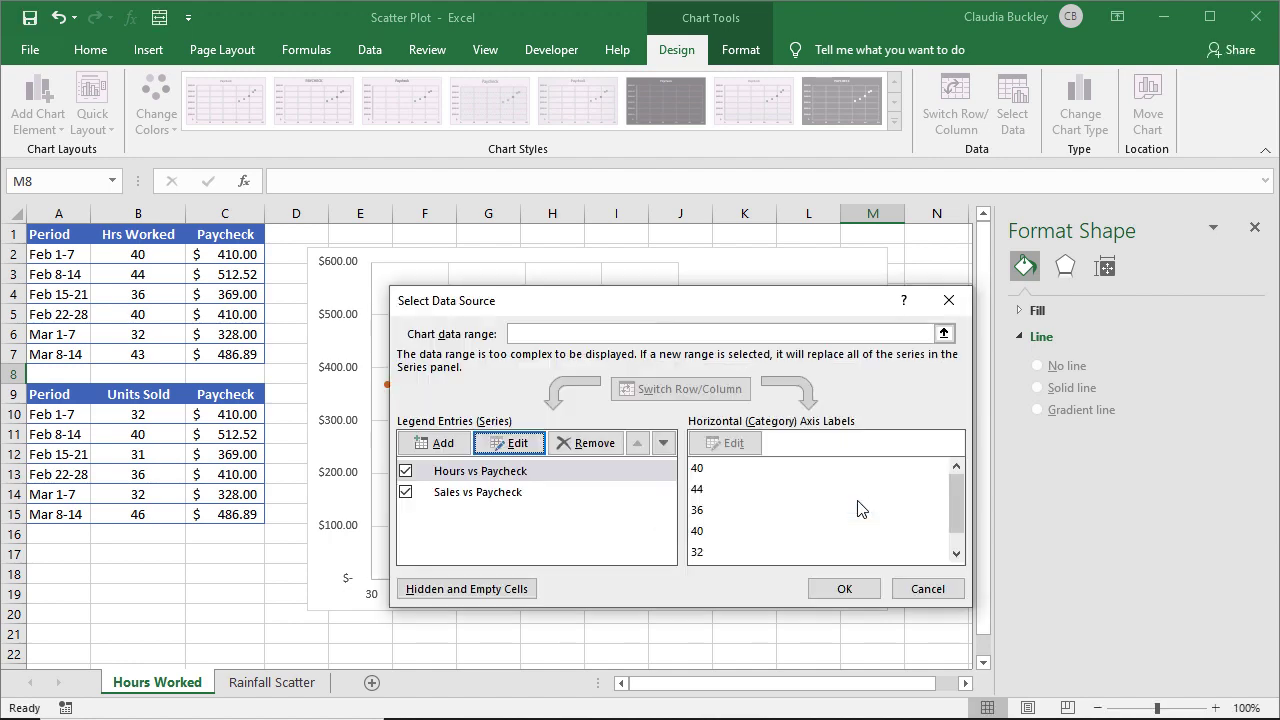
pyautogui.click(840, 589)
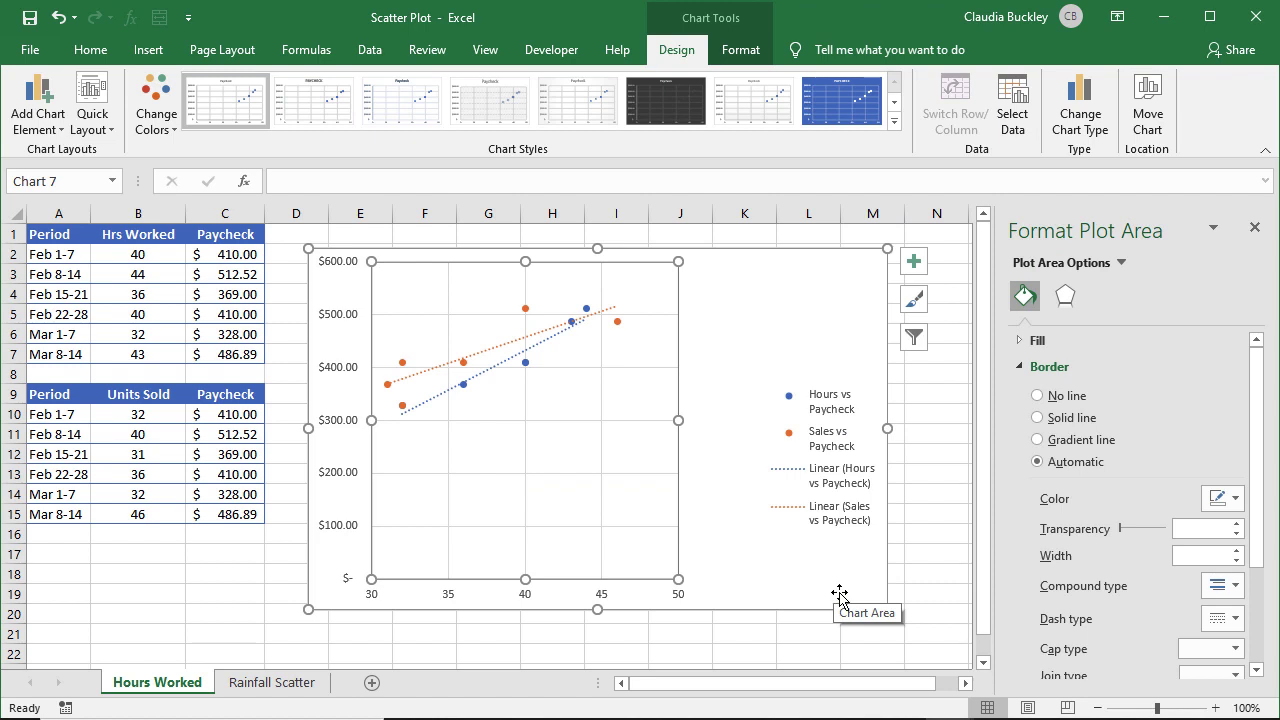
# Step: Add a chart title reading "Effect of Hours and Sales on Paycheck"
pyautogui.click(913, 261)
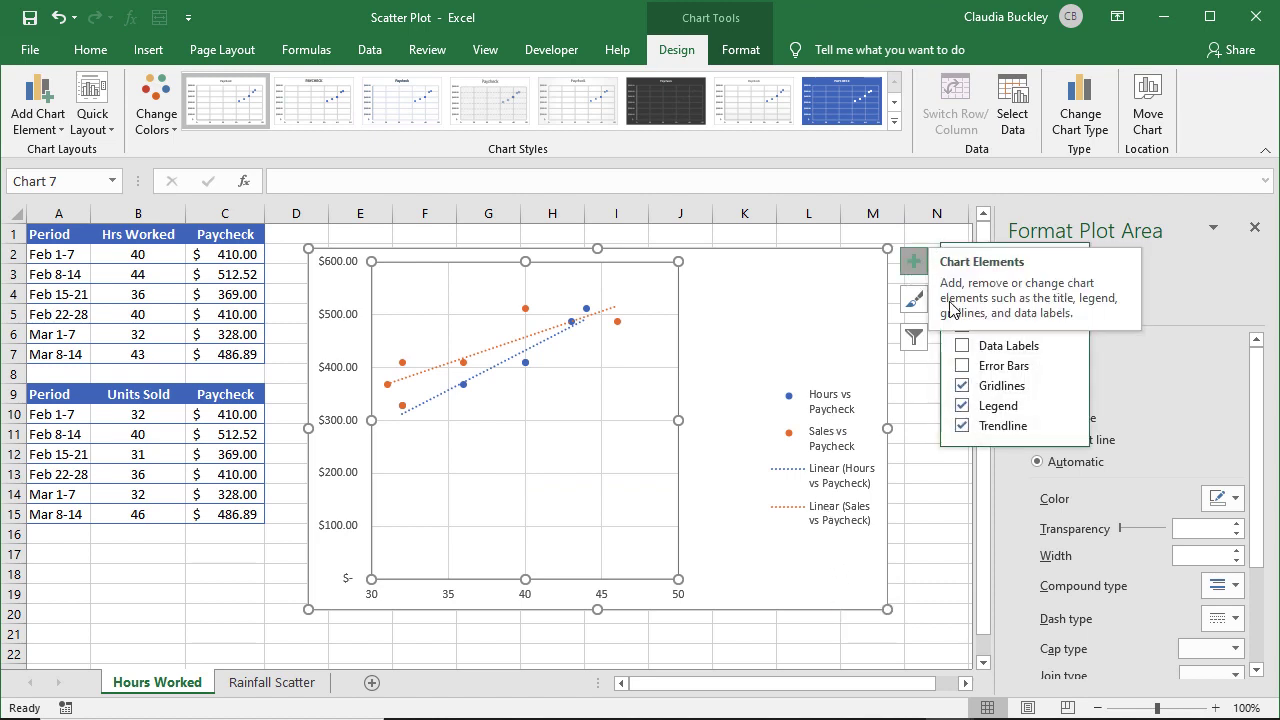
pyautogui.click(963, 328)
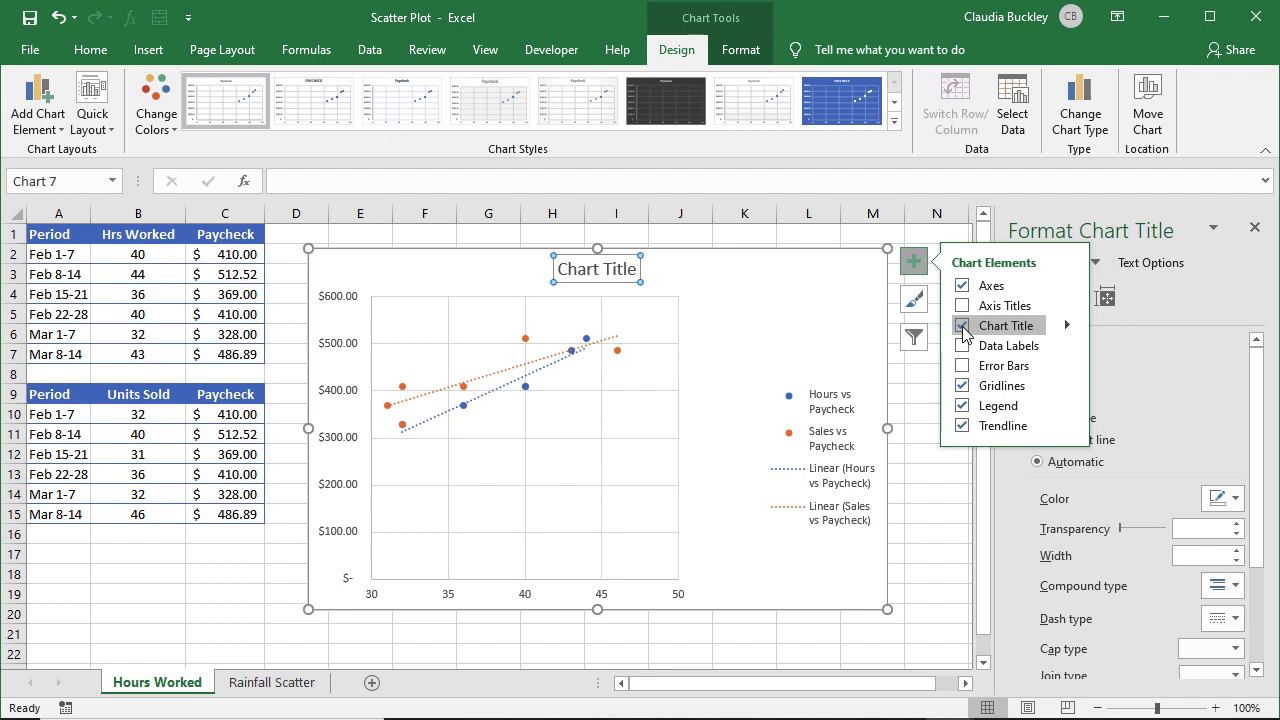
pyautogui.write('Eff')
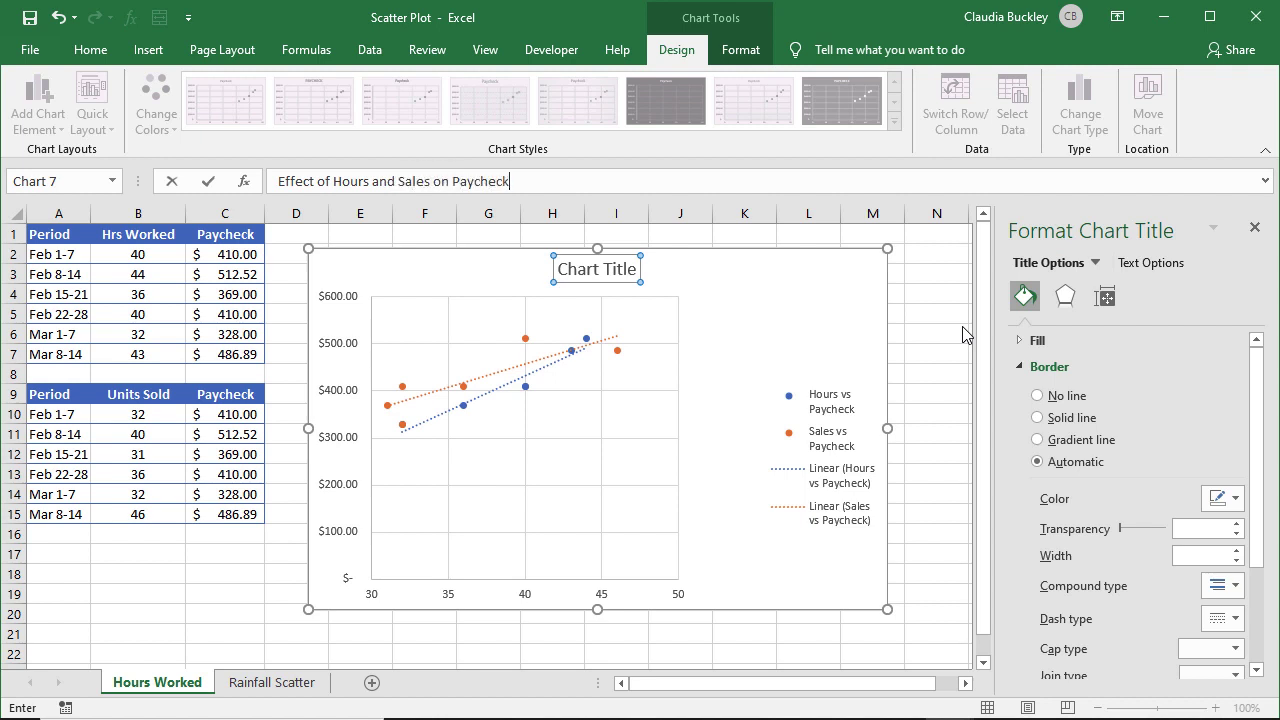
pyautogui.press('Return')
# Step: Widen the plot area toward the legend, enlarge the chart slightly, and move it to span about A1 to I18
pyautogui.click(677, 490)
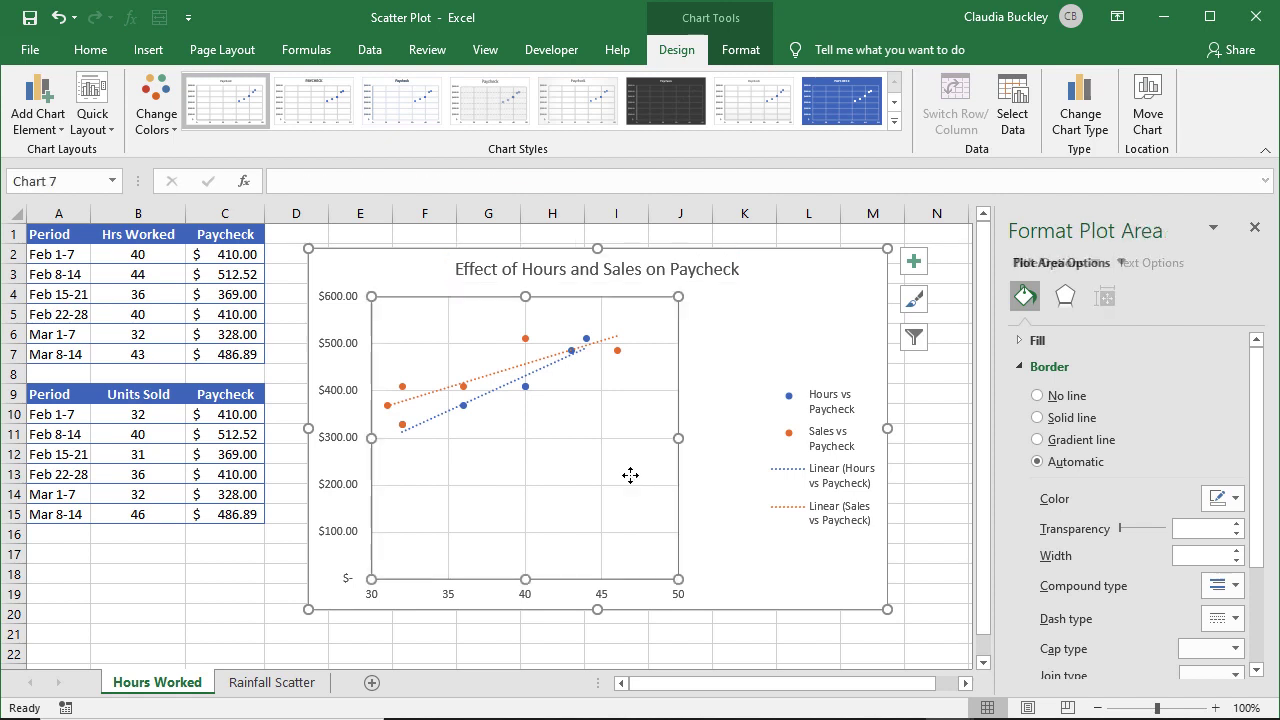
pyautogui.moveTo(678, 579); pyautogui.dragTo(750, 581)
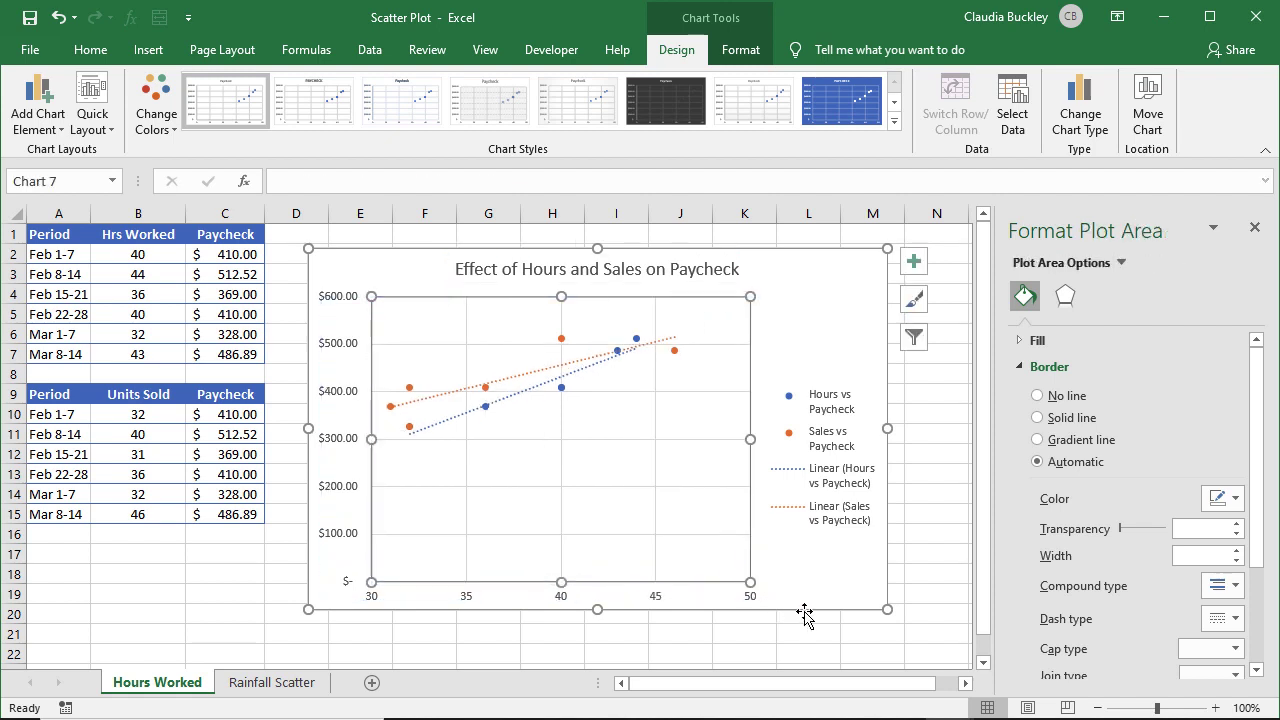
pyautogui.moveTo(308, 609); pyautogui.dragTo(283, 613)
pyautogui.moveTo(837, 303); pyautogui.dragTo(584, 280)
# Step: Set the horizontal axis major unit to 2 and deselect the chart
pyautogui.rightClick(296, 583)
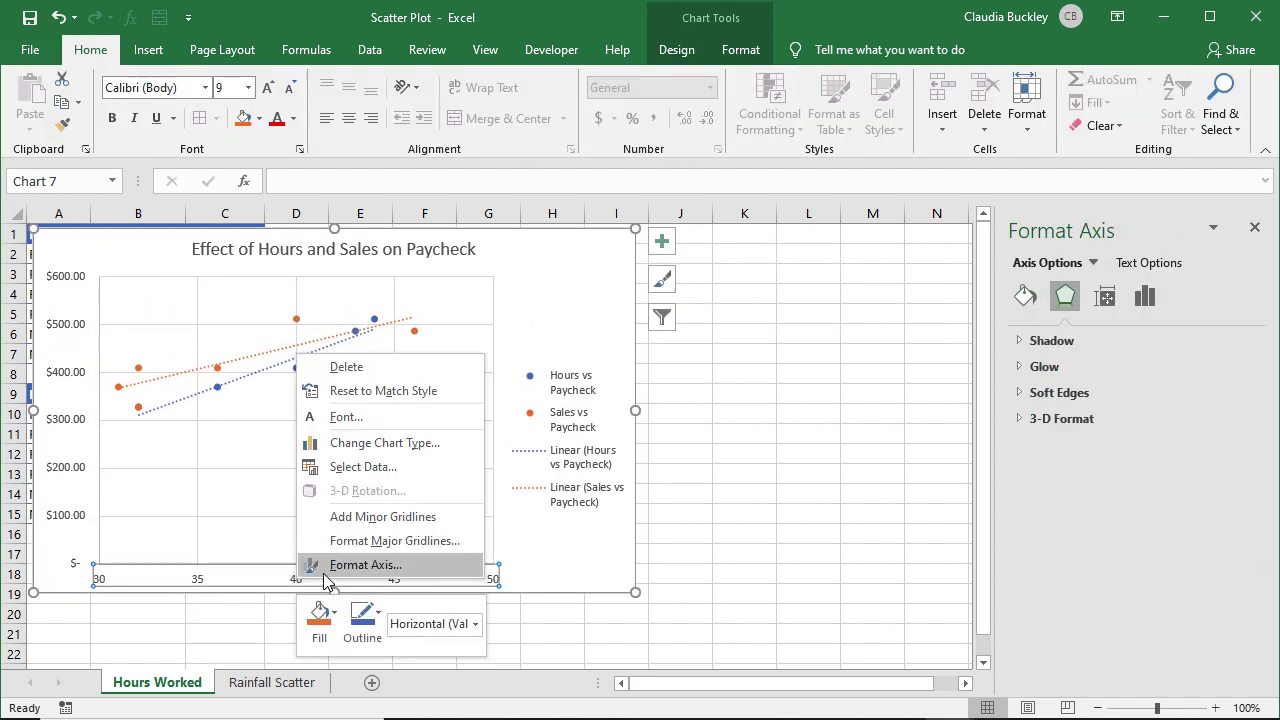
pyautogui.click(336, 566)
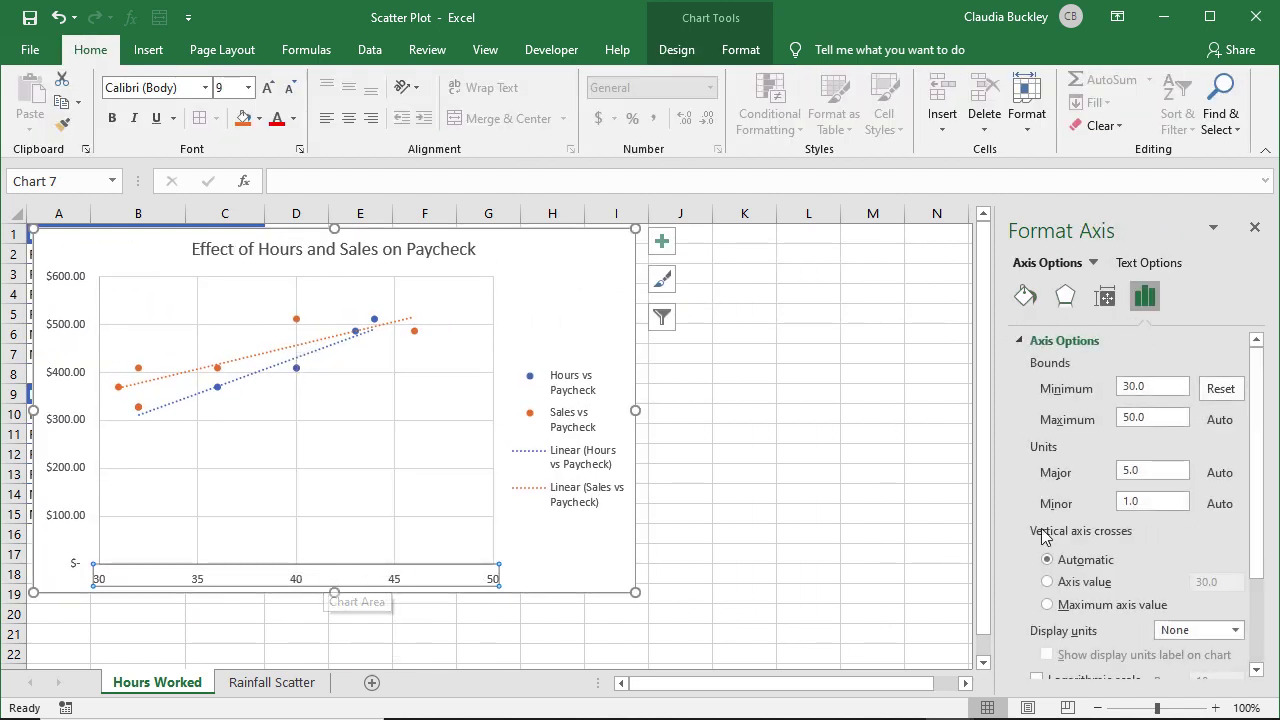
pyautogui.moveTo(1146, 470); pyautogui.dragTo(1106, 478)
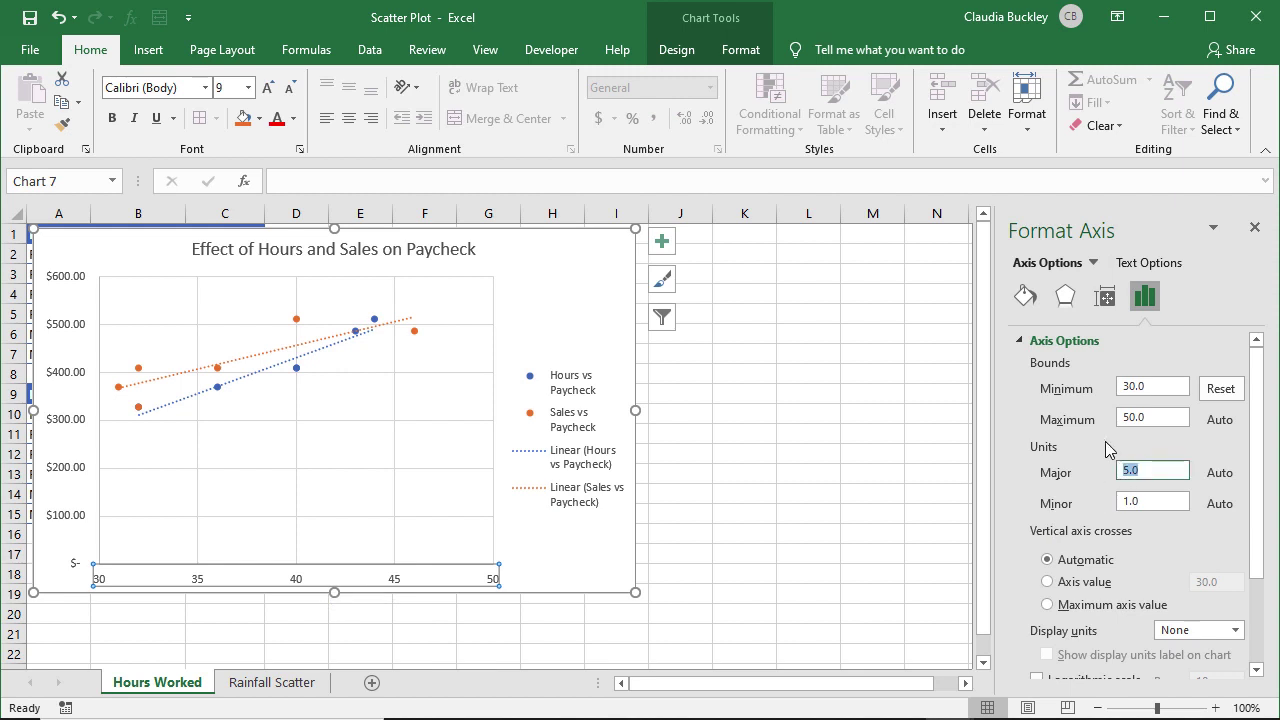
pyautogui.write('2')
pyautogui.press('Return')
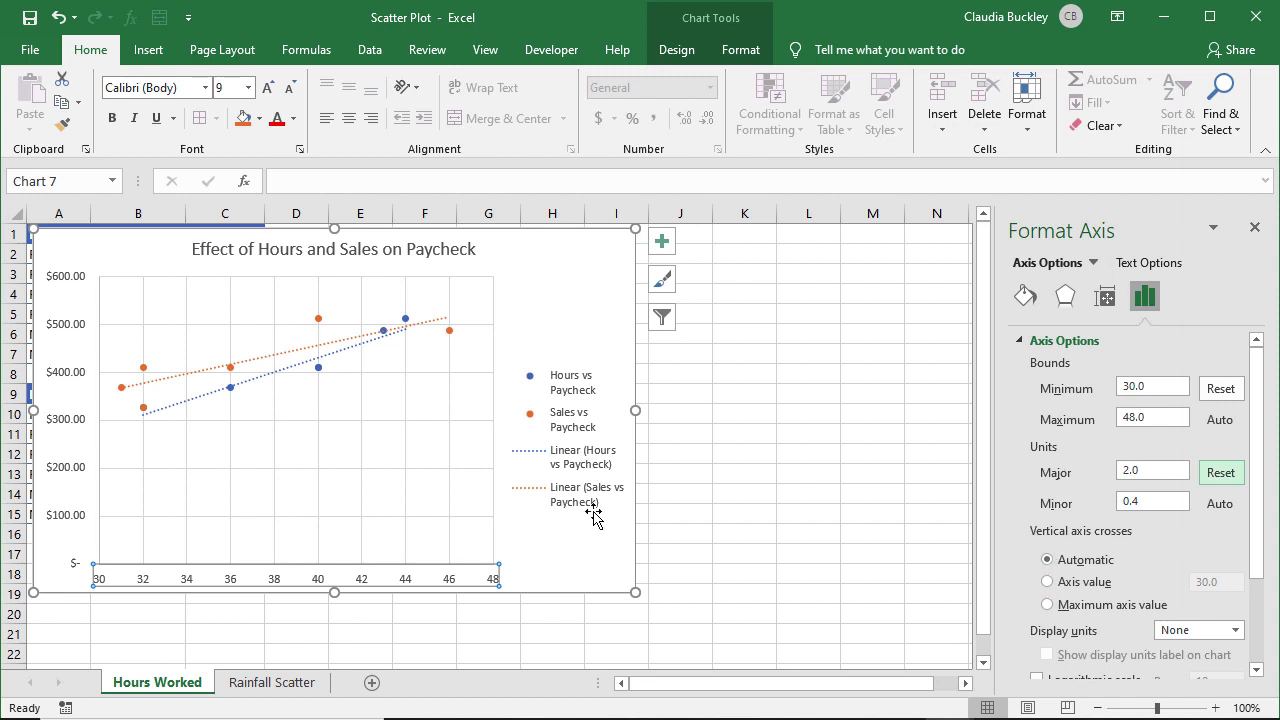
pyautogui.click(716, 433)
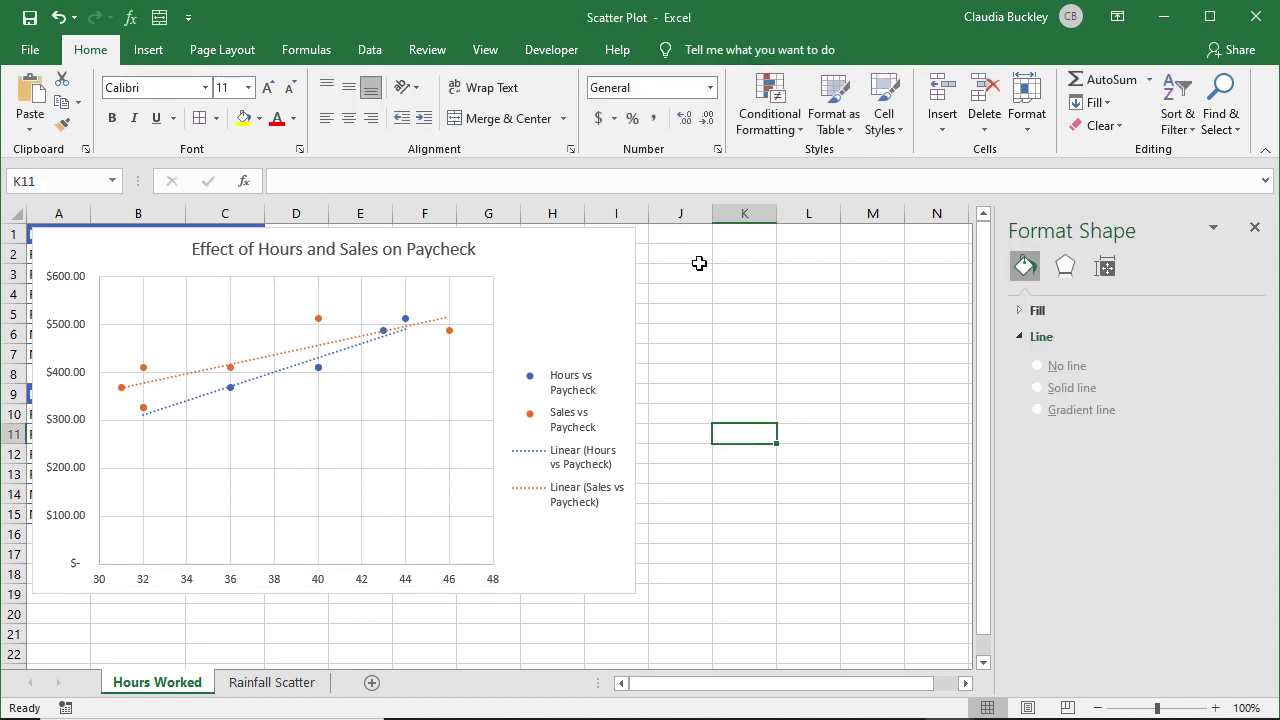